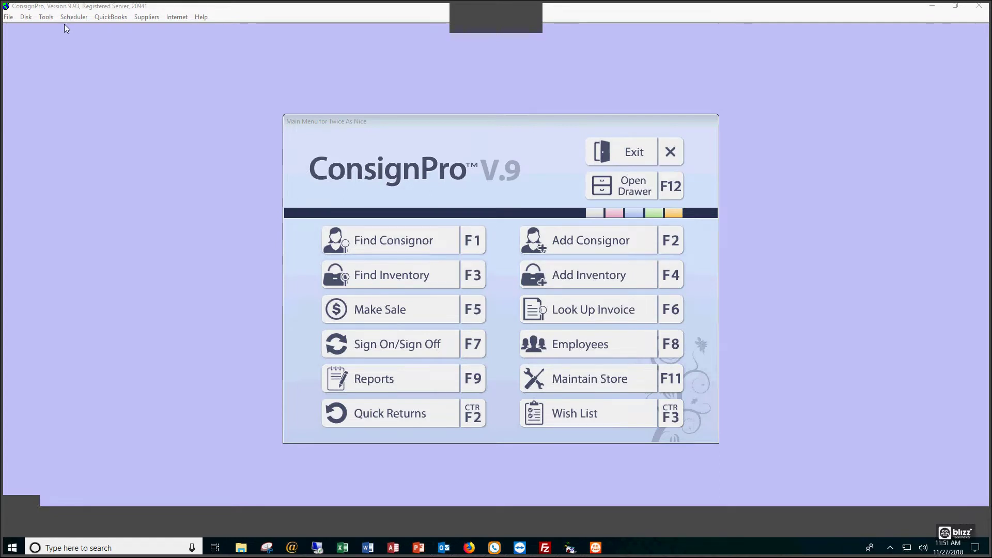
# Step: Go to the Store Settings inventory options through Maintain Store > Customize CPI
pyautogui.click(506, 312)
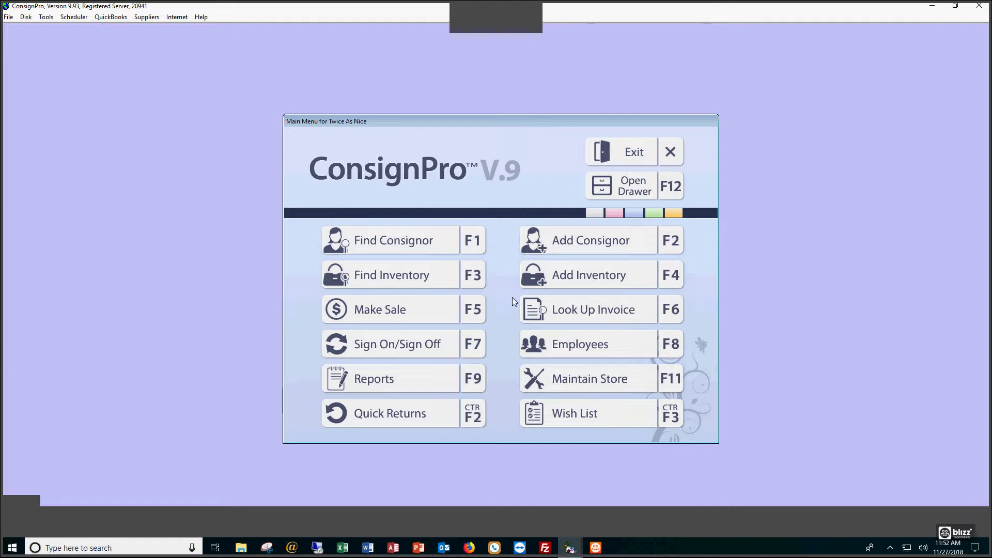
pyautogui.click(601, 385)
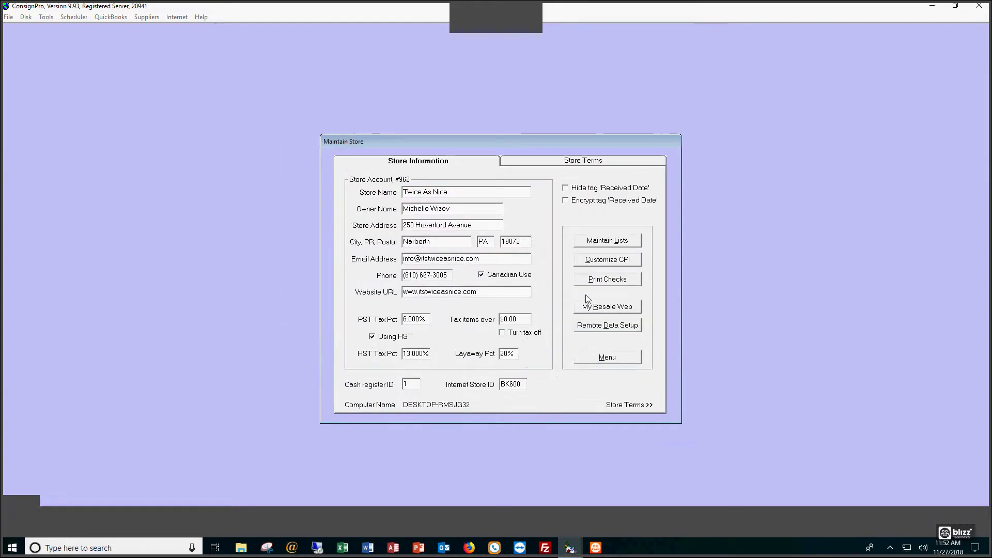
pyautogui.click(593, 264)
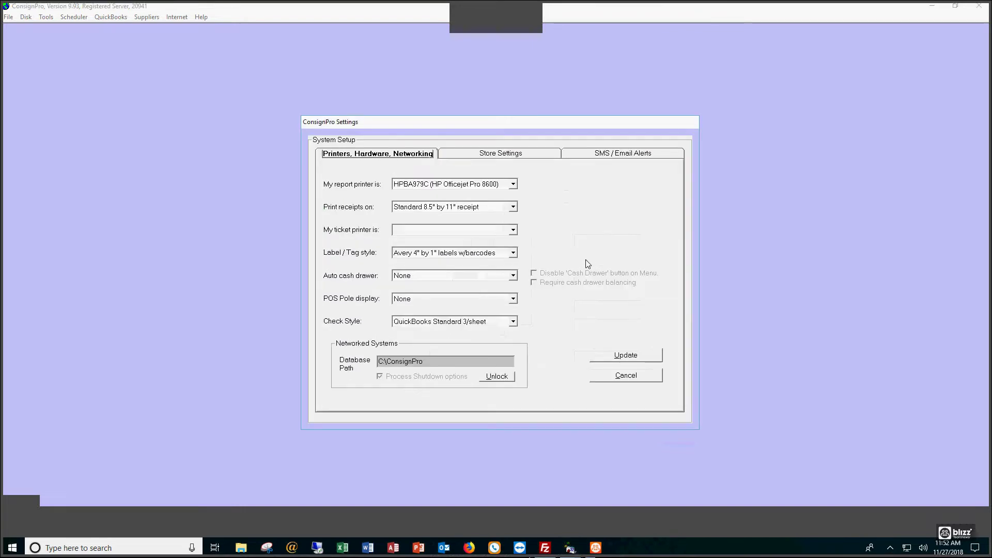
pyautogui.click(512, 155)
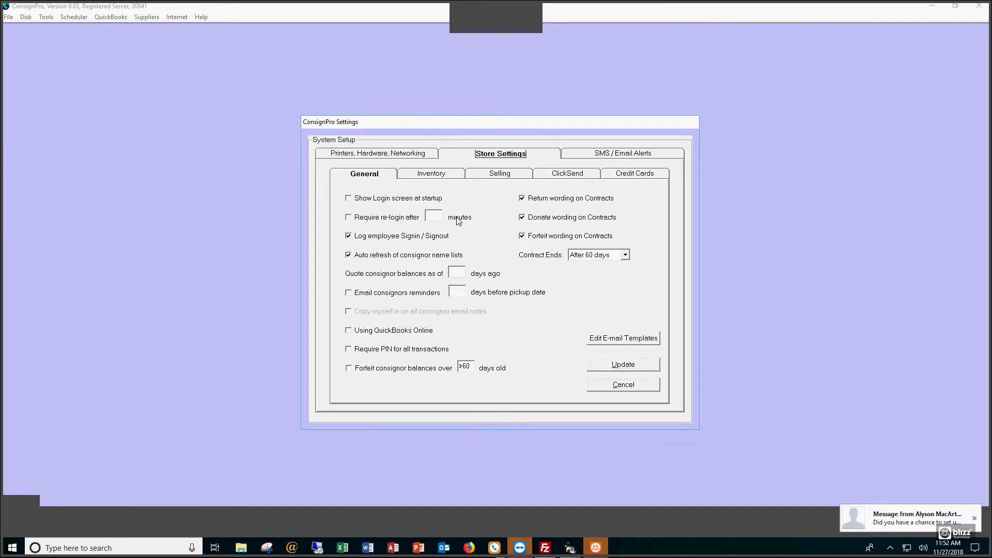
pyautogui.click(433, 176)
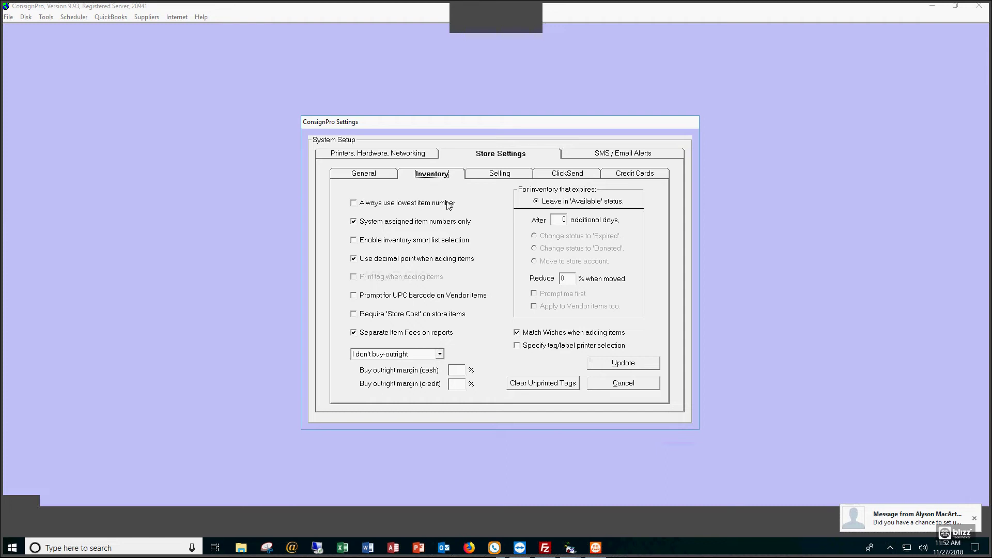
# Step: Dismiss the notification and update prompt, then set buy-outright mode to 'Buy-outright is all I do'
pyautogui.click(975, 519)
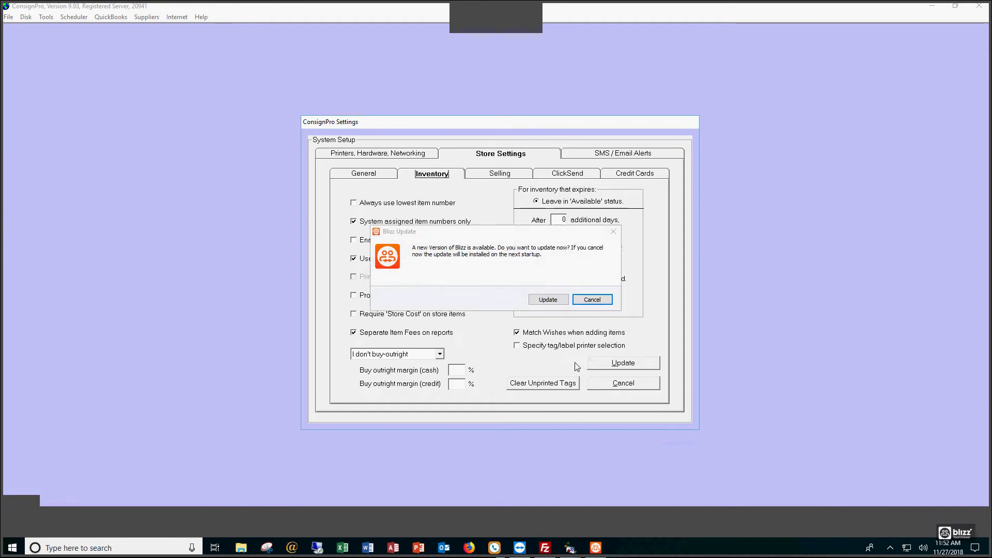
pyautogui.click(582, 302)
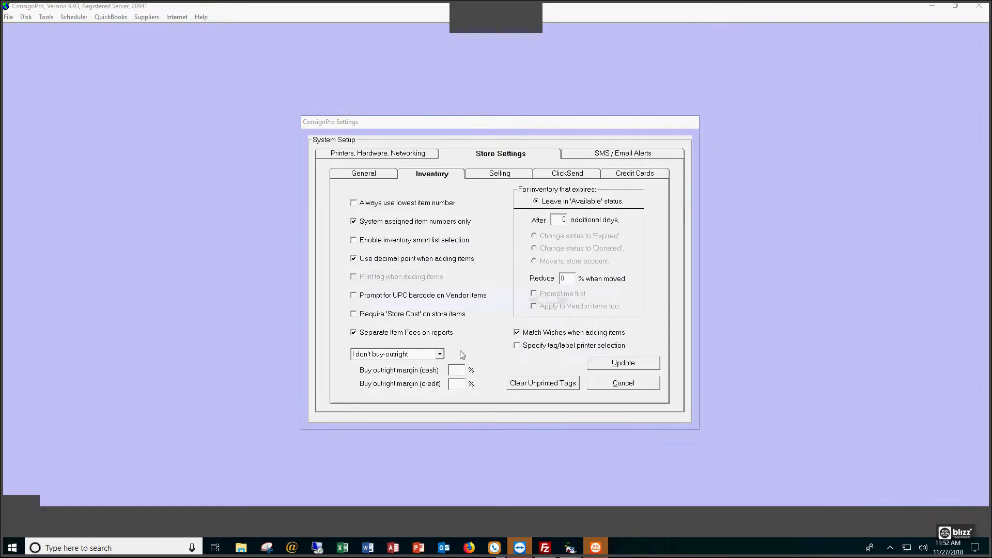
pyautogui.click(402, 357)
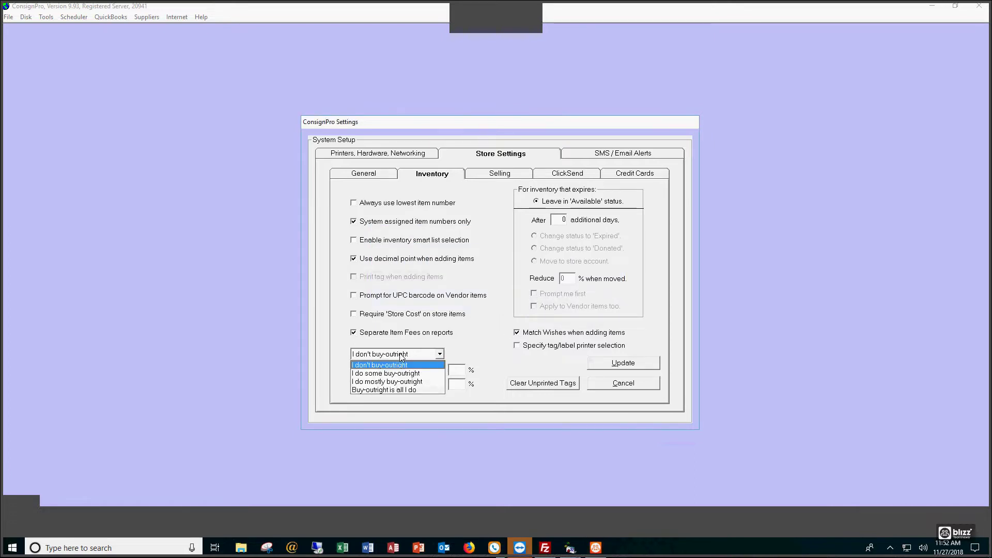
pyautogui.click(402, 390)
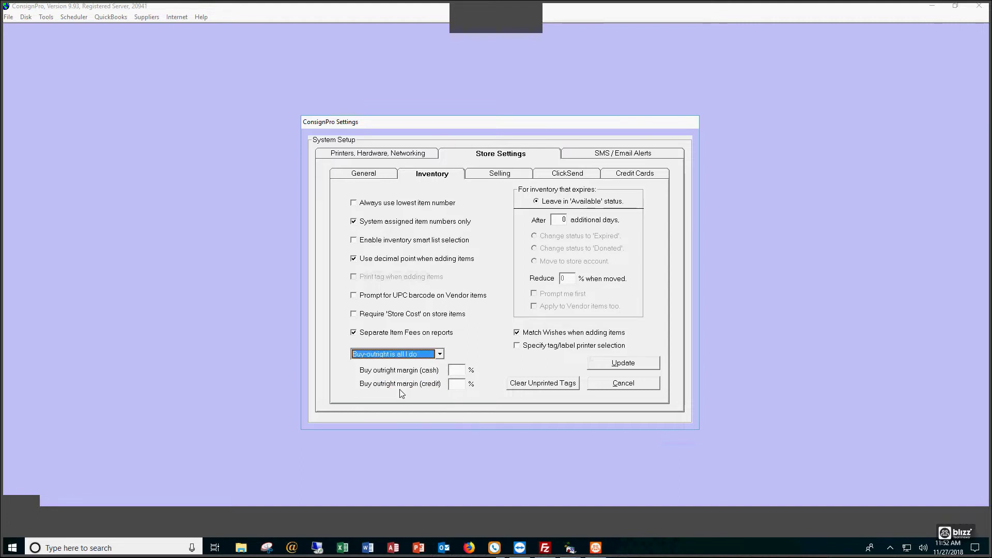
pyautogui.click(408, 356)
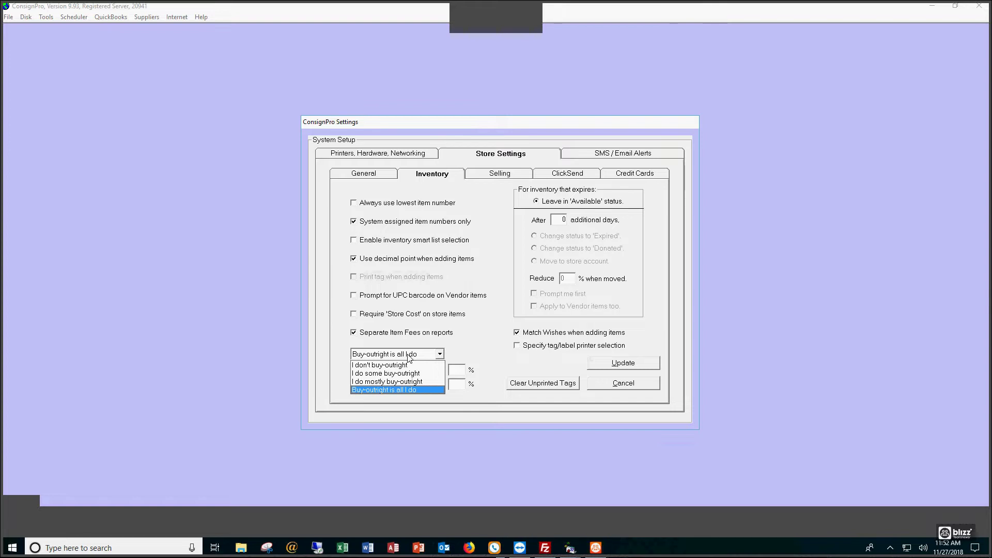
pyautogui.click(384, 391)
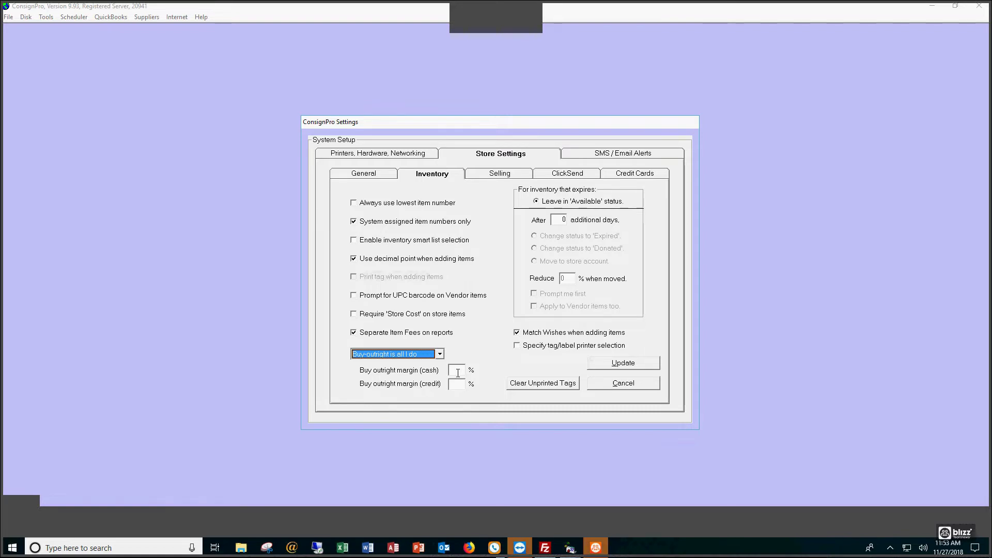
# Step: Enter buy-outright margins of 30 cash and 40 credit, then close settings back to the main menu
pyautogui.click(458, 369)
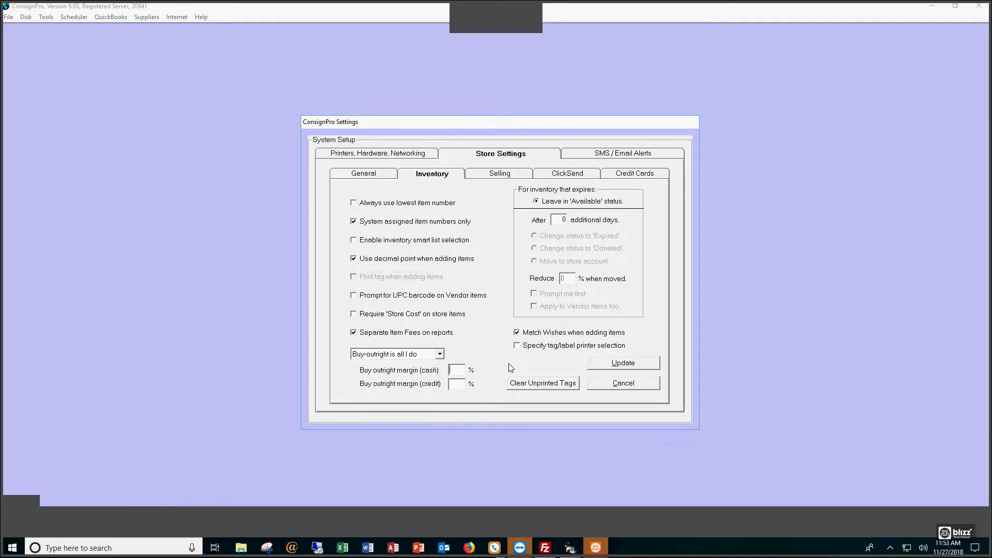
pyautogui.write('30')
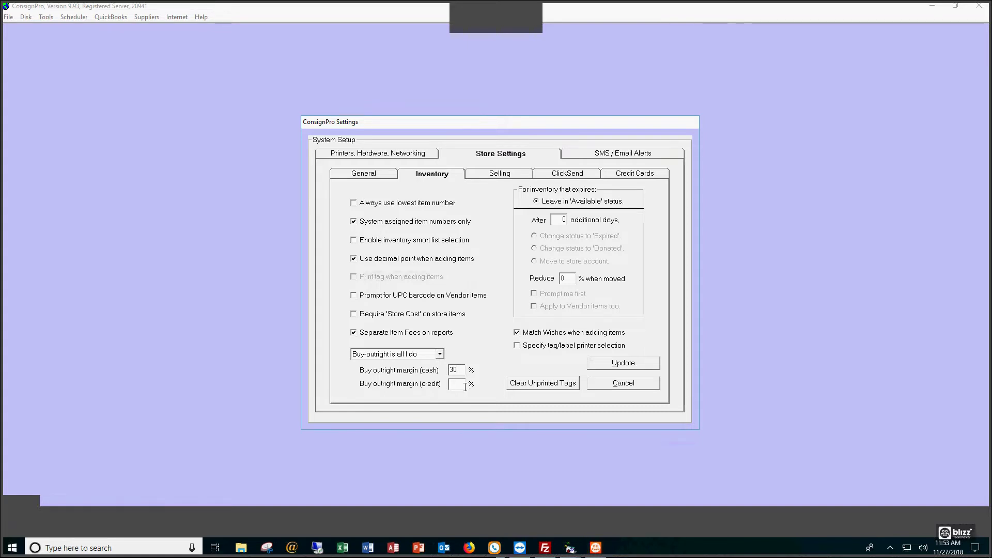
pyautogui.click(457, 384)
pyautogui.write('40')
pyautogui.click(623, 383)
pyautogui.click(608, 358)
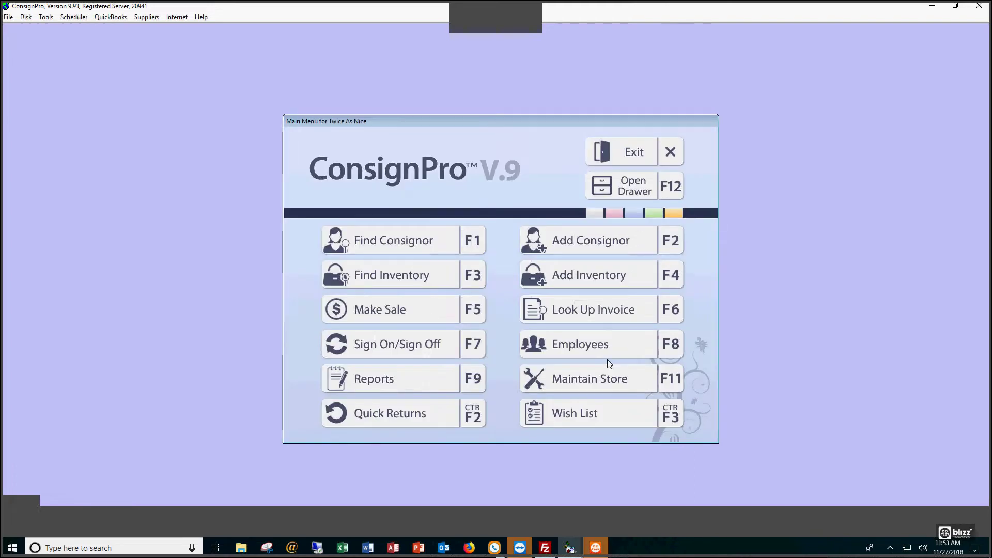
# Step: Uncheck Canadian Use under Maintain Store, then reopen the Add Inventory form
pyautogui.click(579, 275)
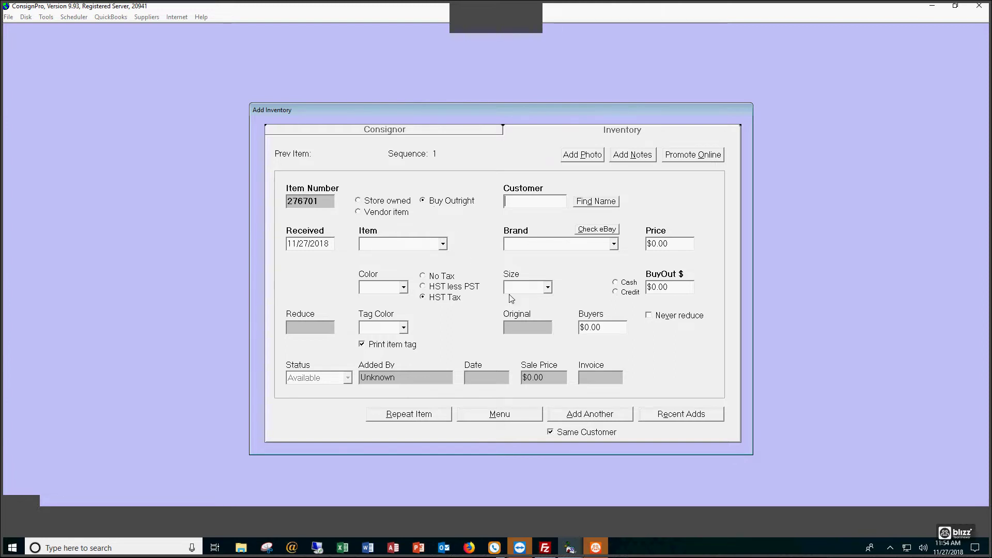
pyautogui.click(499, 417)
pyautogui.click(560, 387)
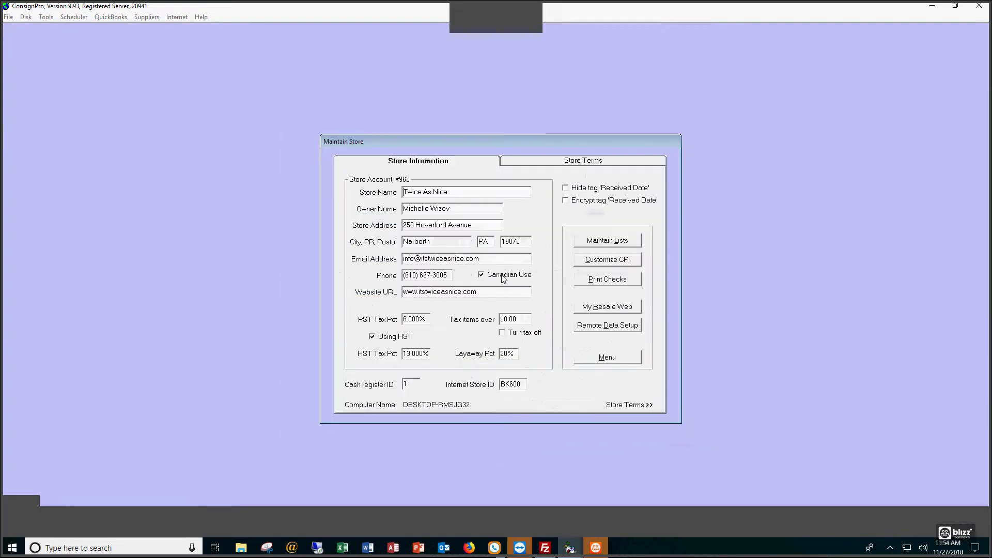
pyautogui.click(490, 278)
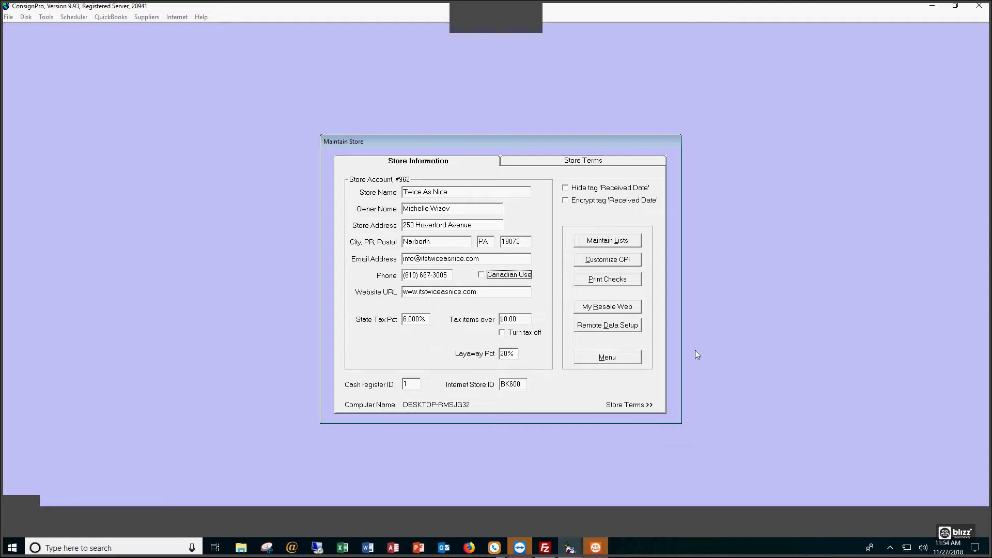
pyautogui.click(608, 357)
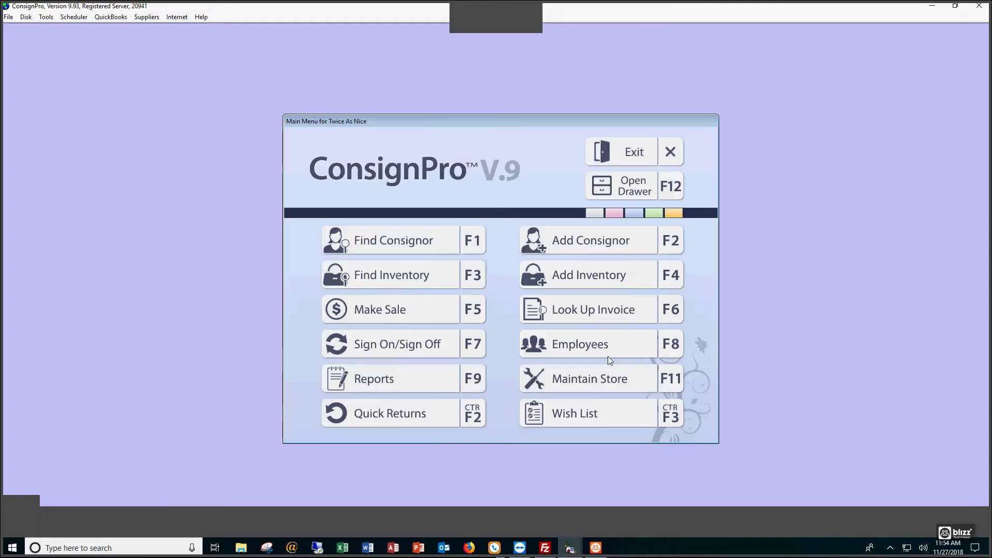
pyautogui.click(575, 277)
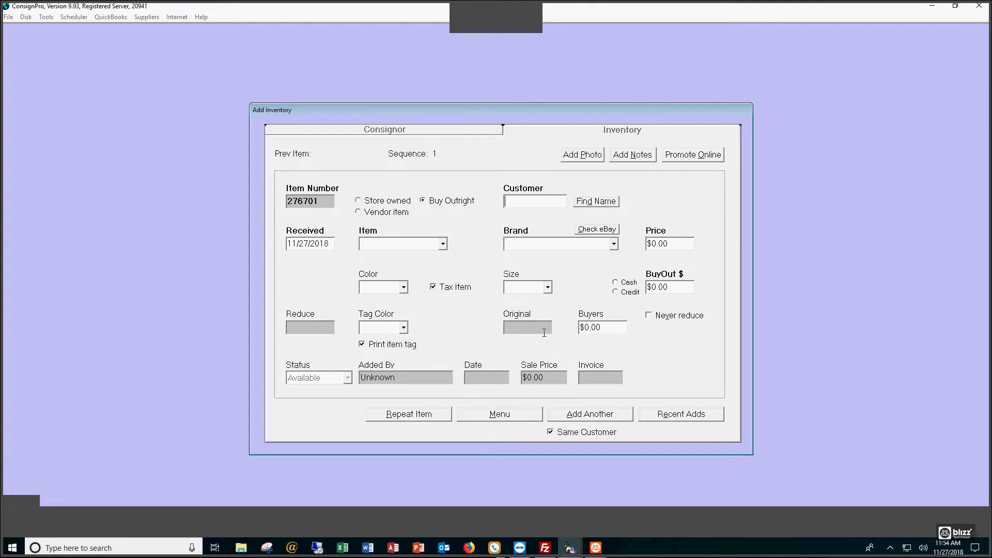
# Step: Pick the selling customer and describe the item as a Green Carters Bouncy Seat, size 12
pyautogui.write('a')
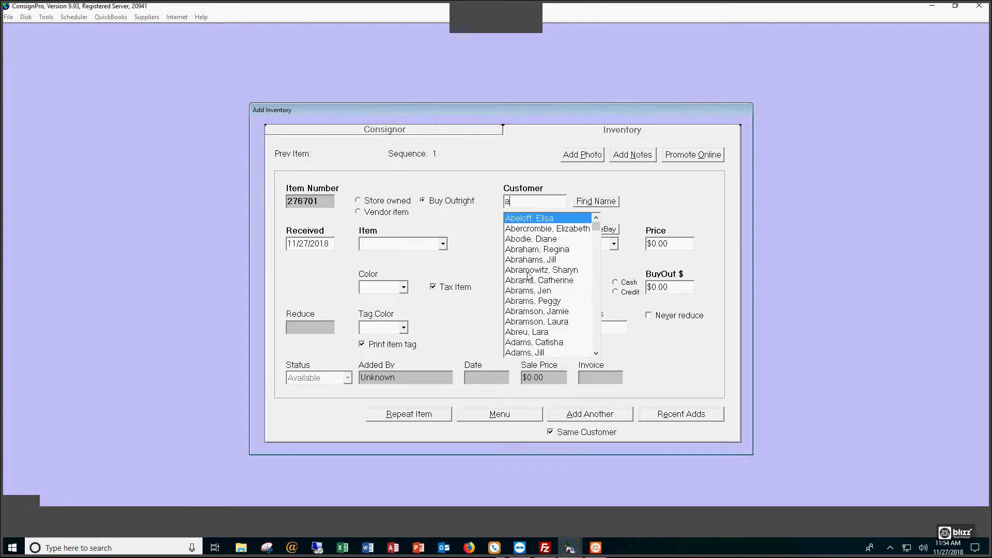
pyautogui.click(527, 261)
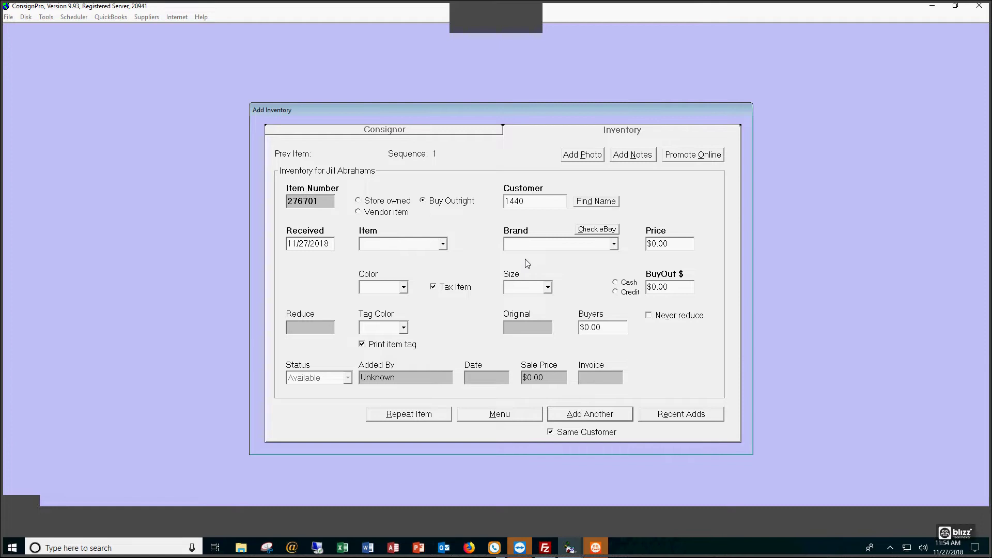
pyautogui.click(443, 244)
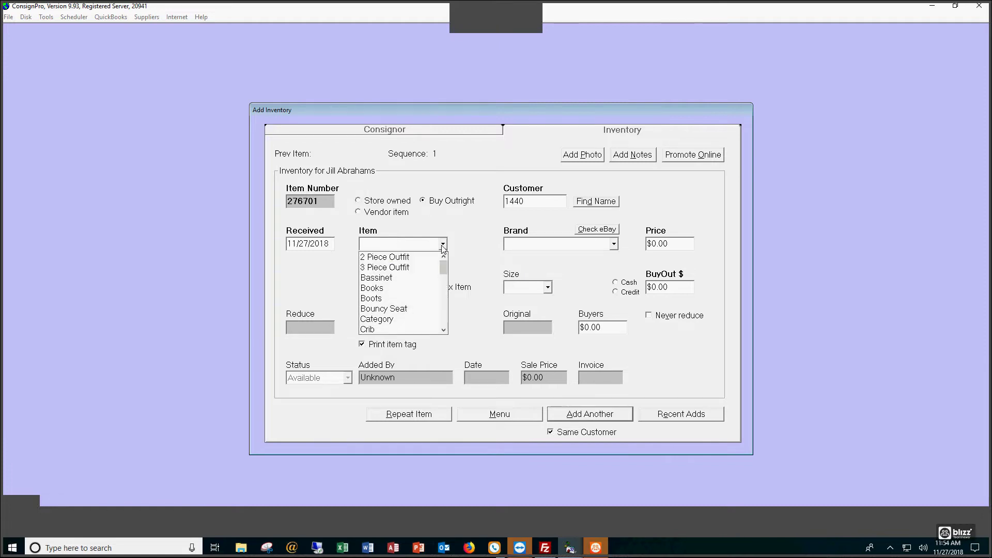
pyautogui.click(413, 309)
pyautogui.press('Tab')
pyautogui.click(385, 331)
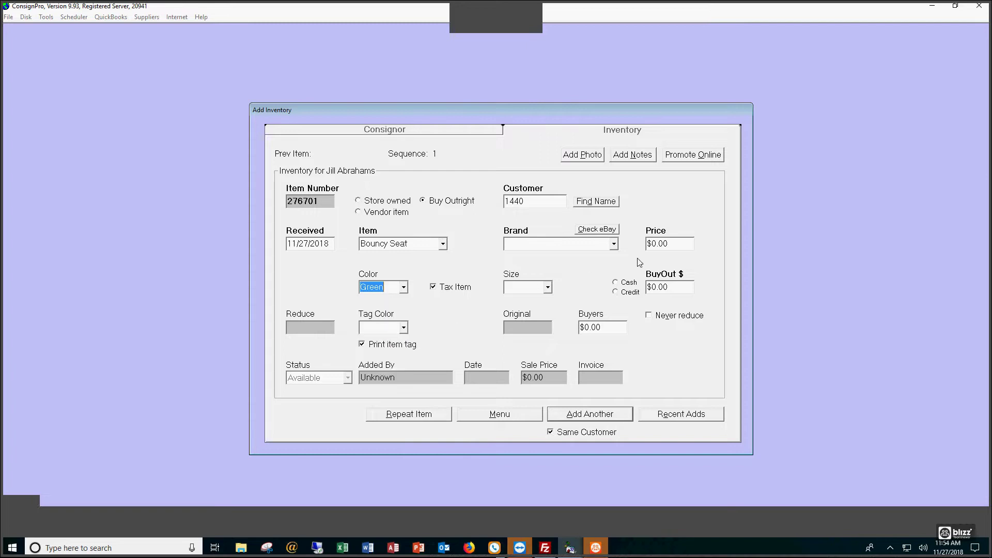
pyautogui.click(584, 244)
pyautogui.click(583, 290)
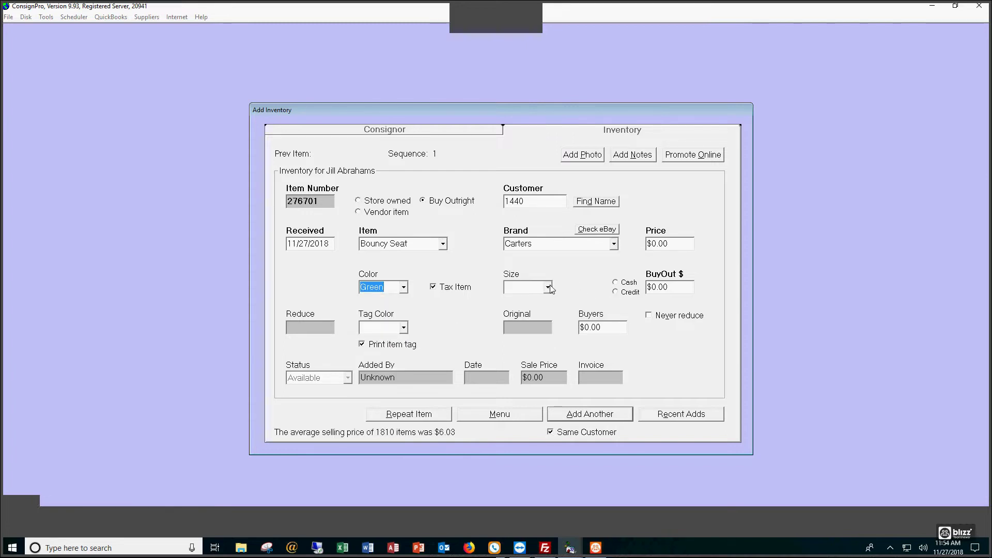
pyautogui.click(548, 287)
pyautogui.click(535, 329)
# Step: Price the Bouncy Seat at $29.00 and settle on an $8.70 cash buyout
pyautogui.click(681, 244)
pyautogui.write('29')
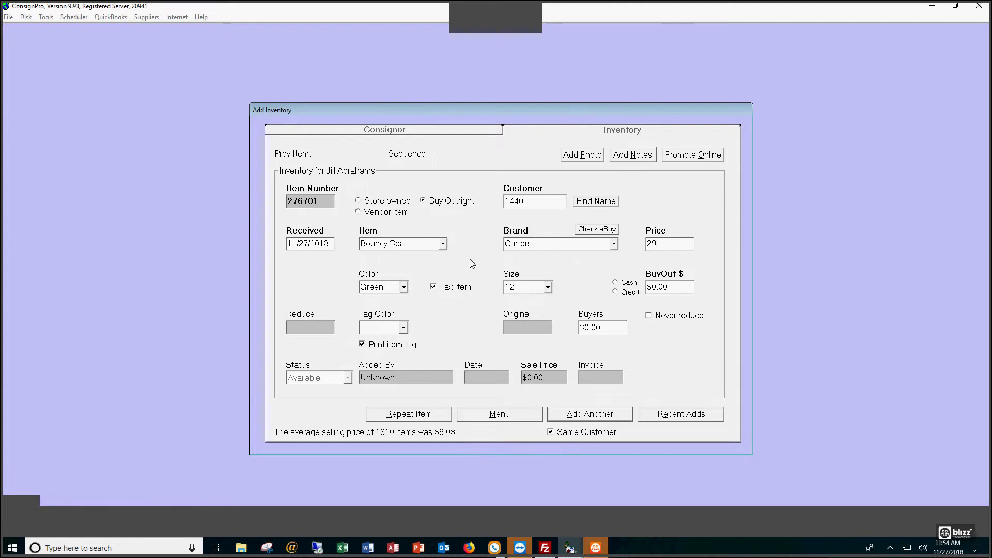
pyautogui.press('Tab')
pyautogui.click(676, 287)
pyautogui.click(629, 293)
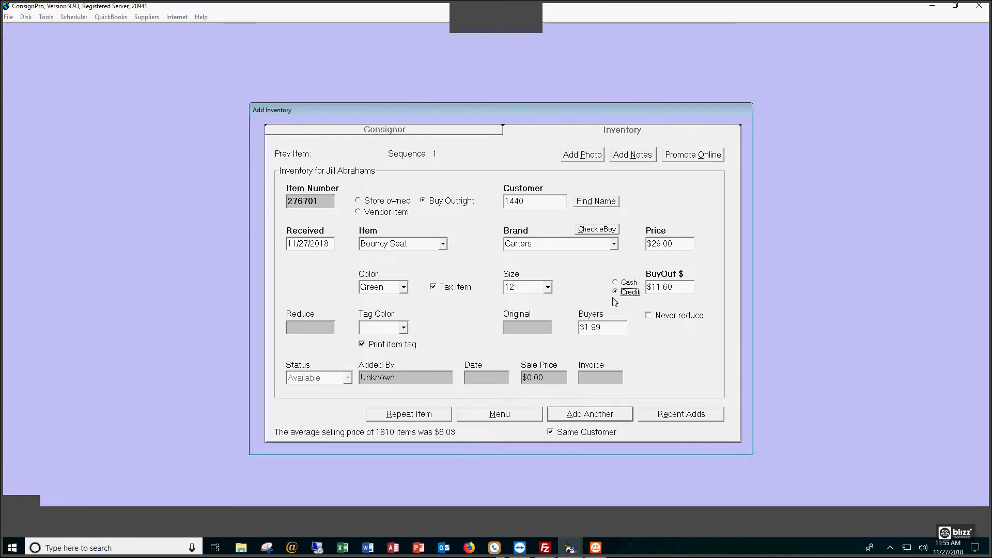
pyautogui.click(628, 284)
pyautogui.click(627, 292)
pyautogui.click(627, 283)
pyautogui.click(626, 292)
pyautogui.click(627, 283)
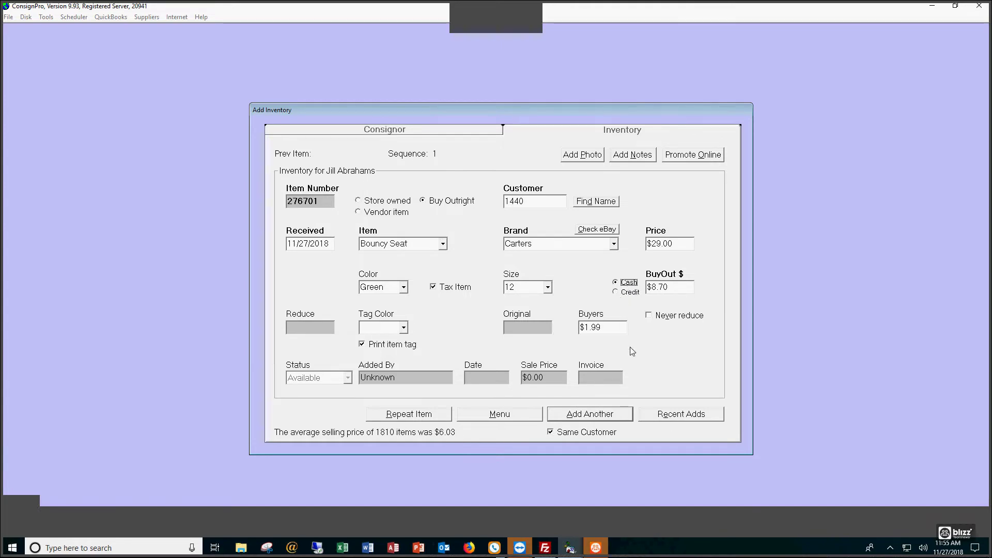
# Step: Save the Bouncy Seat without making it the default type, and acknowledge the $8.70 deposit
pyautogui.click(608, 416)
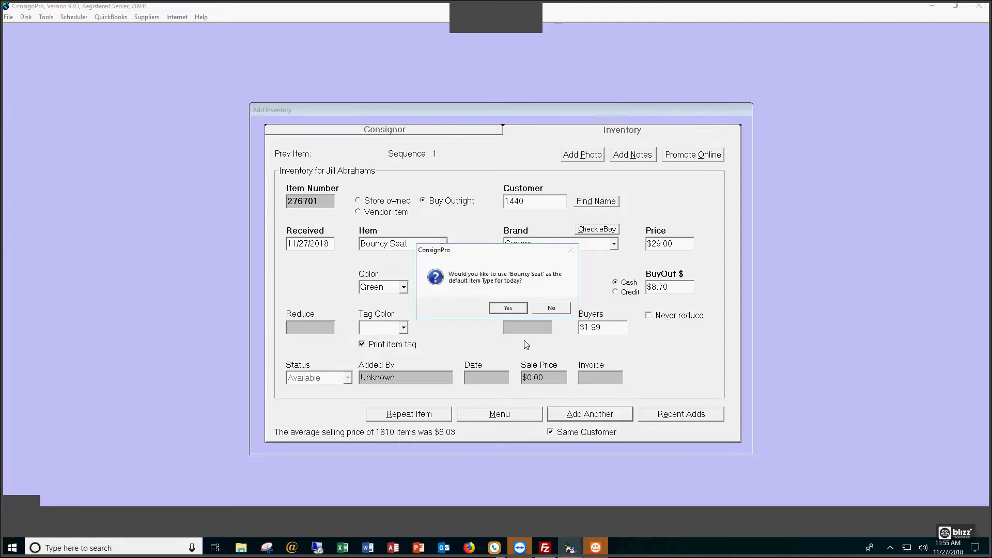
pyautogui.click(552, 308)
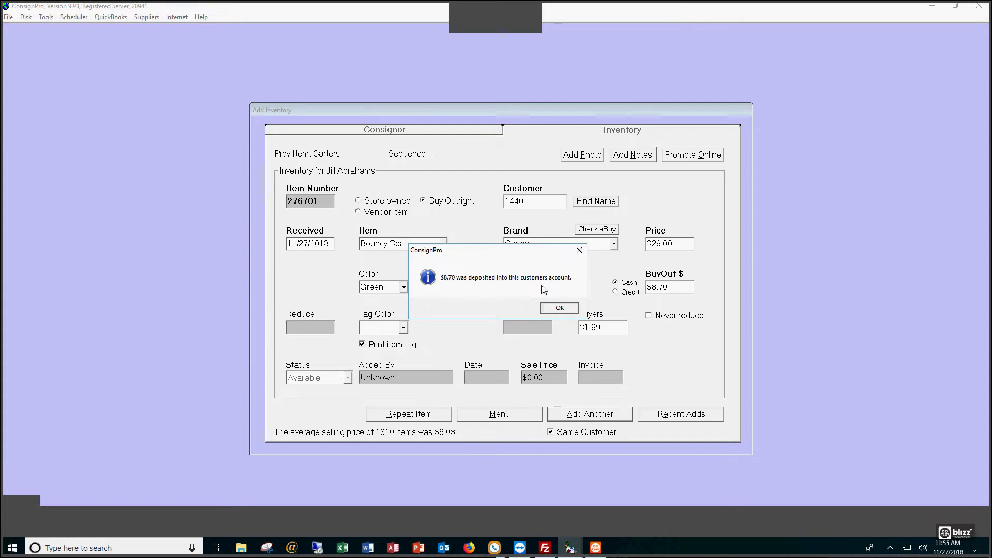
pyautogui.click(559, 308)
# Step: Describe the next item as a Blue Gap 3 Piece Outfit, size 11
pyautogui.click(443, 243)
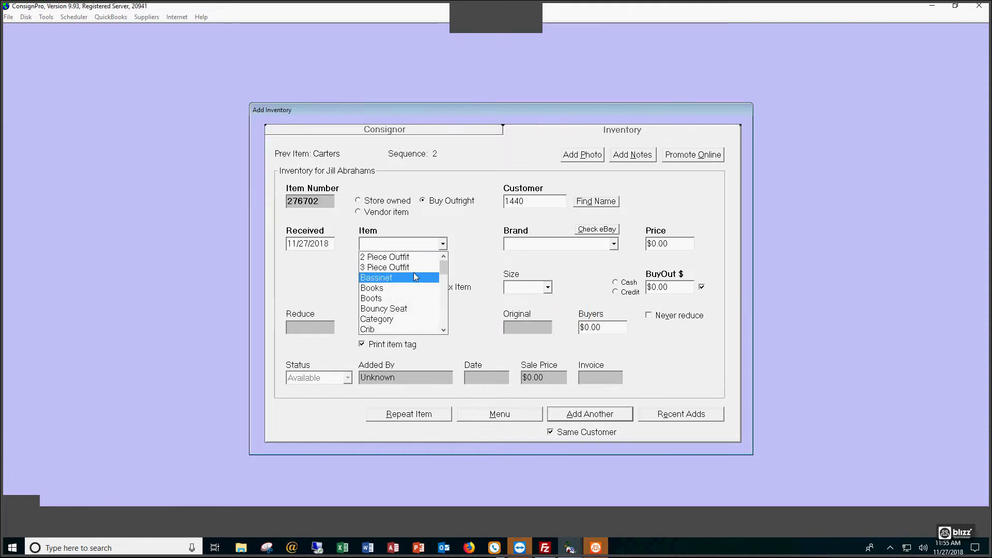
pyautogui.click(393, 267)
pyautogui.click(404, 287)
pyautogui.click(392, 311)
pyautogui.click(548, 287)
pyautogui.click(520, 312)
pyautogui.click(614, 245)
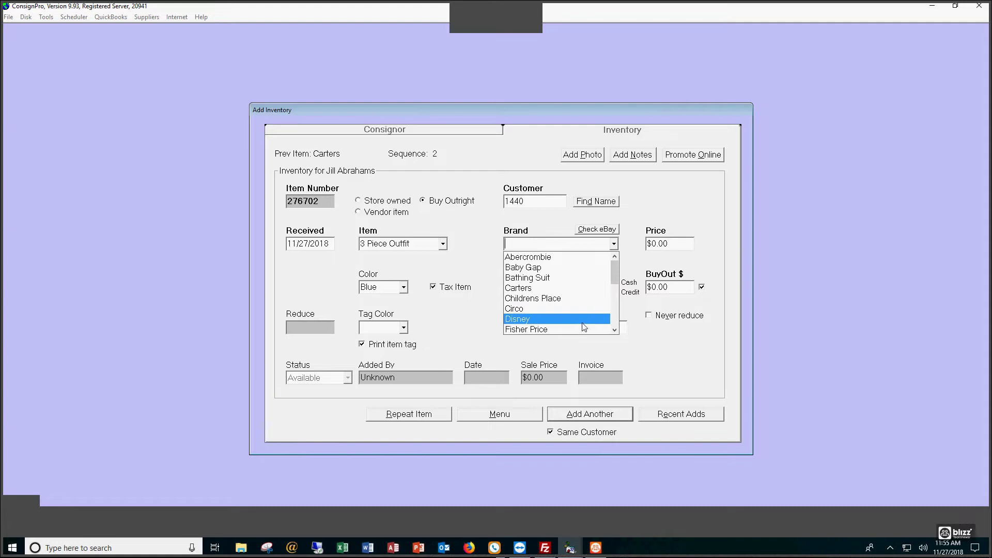
pyautogui.scroll(-2, 579, 310)
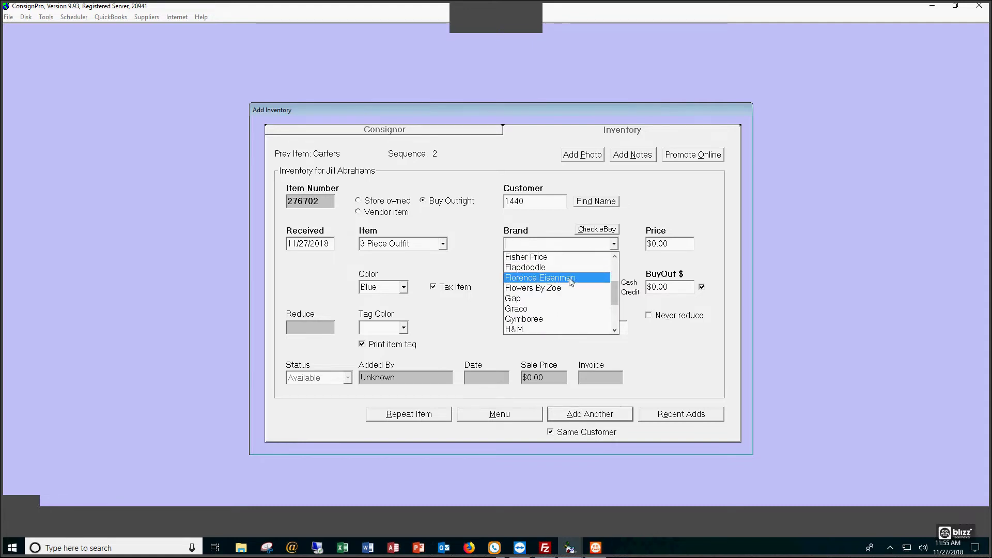
pyautogui.click(568, 299)
# Step: Price the outfit at $9.99 with a $3 cash buyout and save it
pyautogui.click(677, 244)
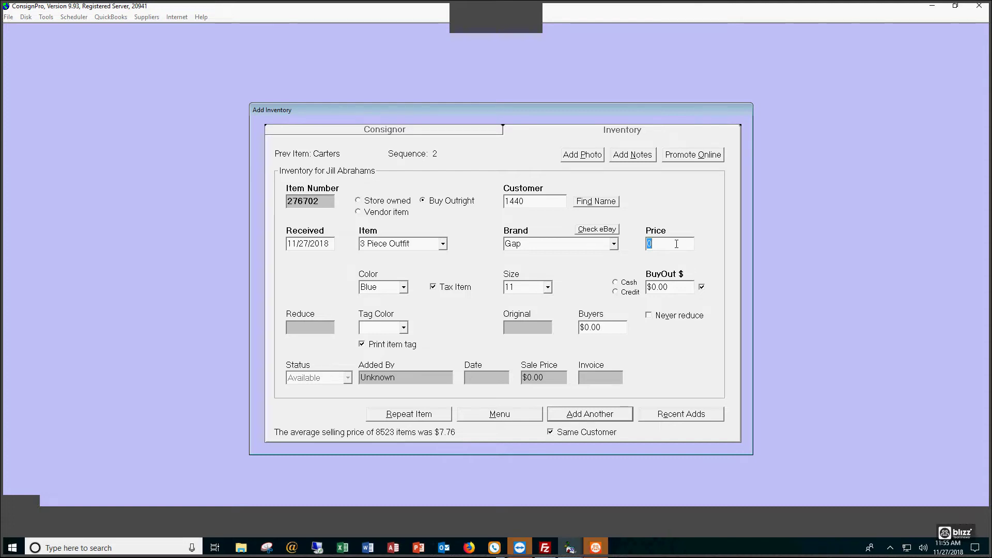
pyautogui.write('9.99')
pyautogui.press('Tab')
pyautogui.write('3')
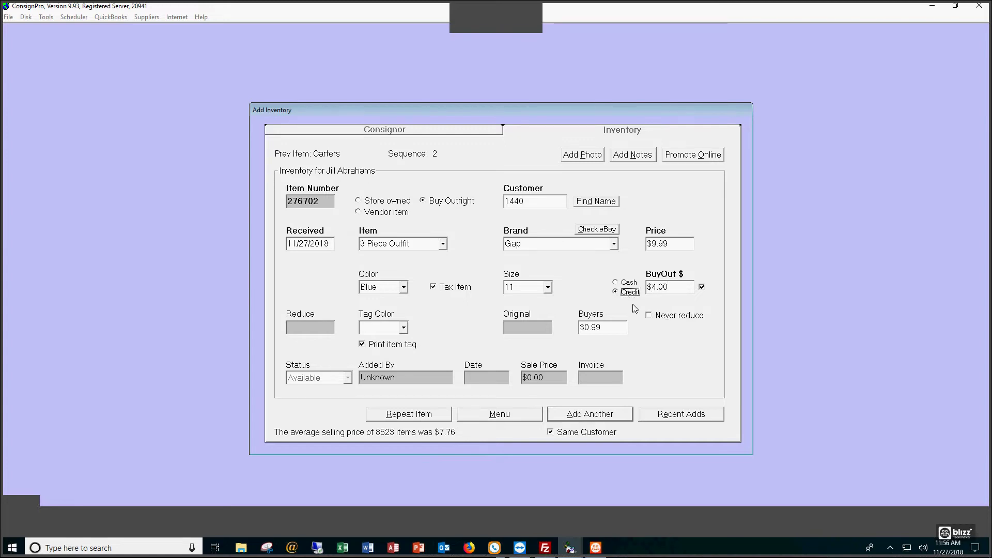
pyautogui.click(630, 283)
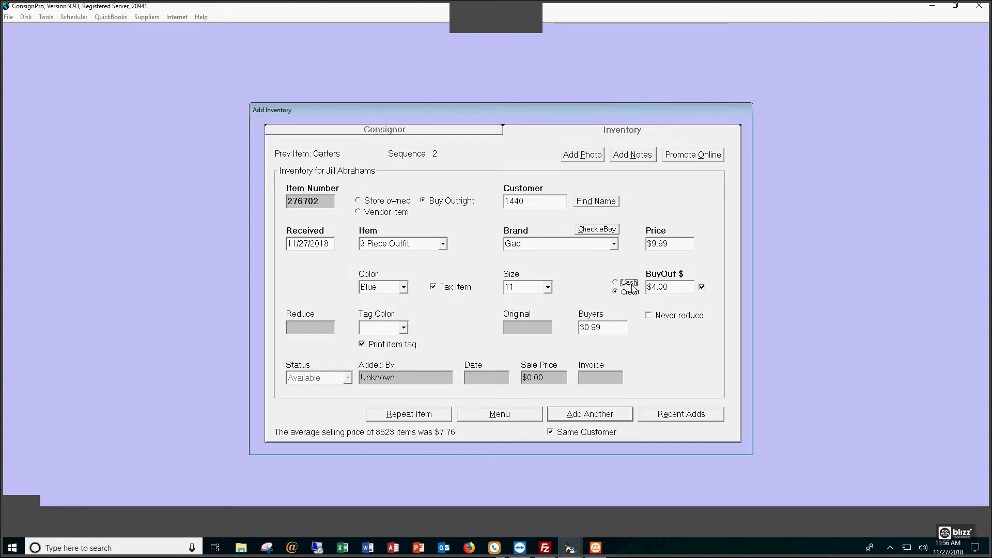
pyautogui.click(515, 415)
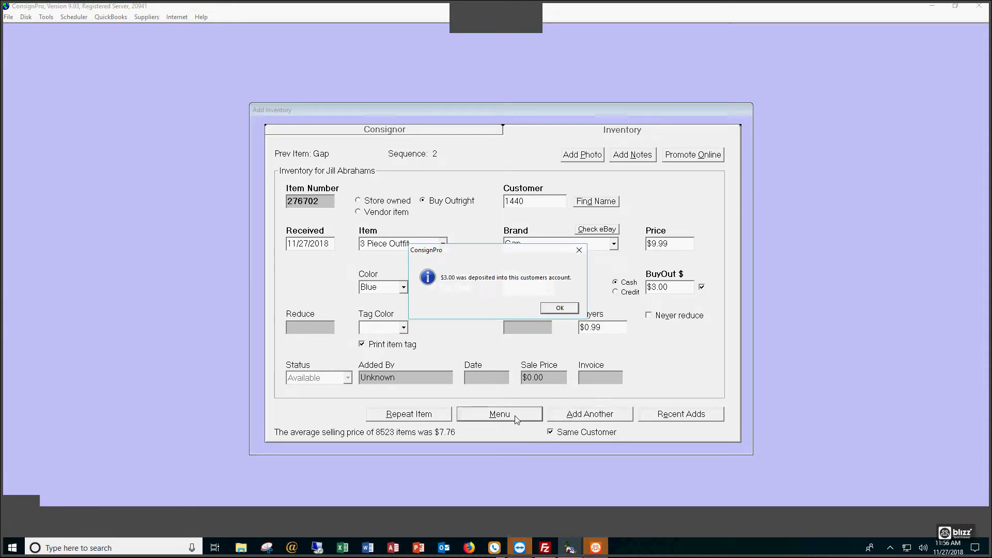
# Step: Acknowledge the $3.00 deposit, look up the consignor by number, and review their account activity
pyautogui.click(561, 310)
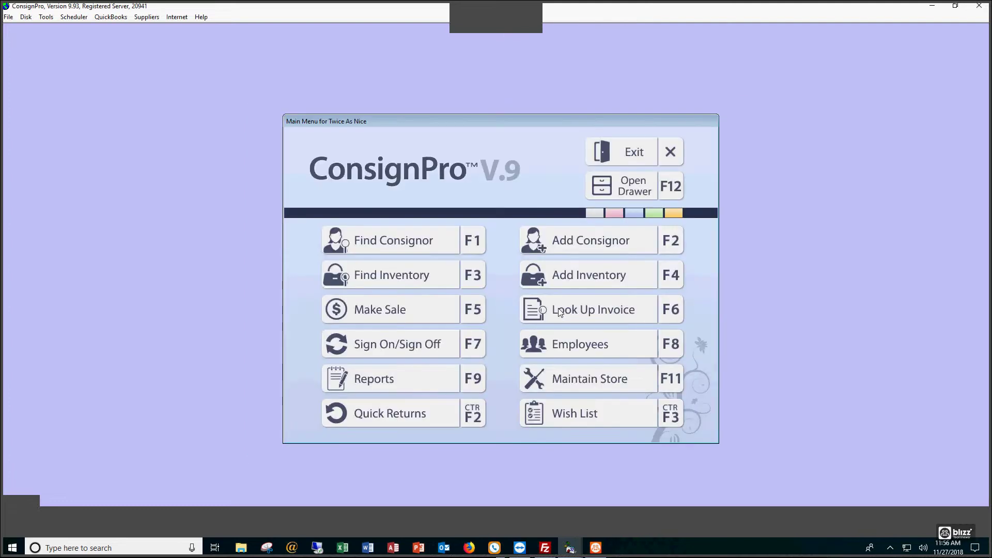
pyautogui.click(422, 247)
pyautogui.write('1440')
pyautogui.press('Return')
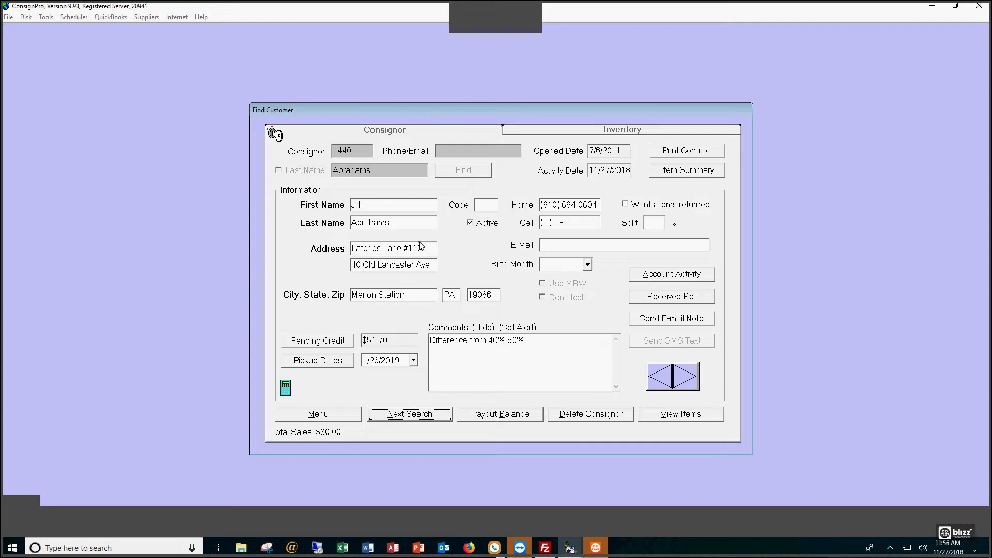
pyautogui.click(666, 275)
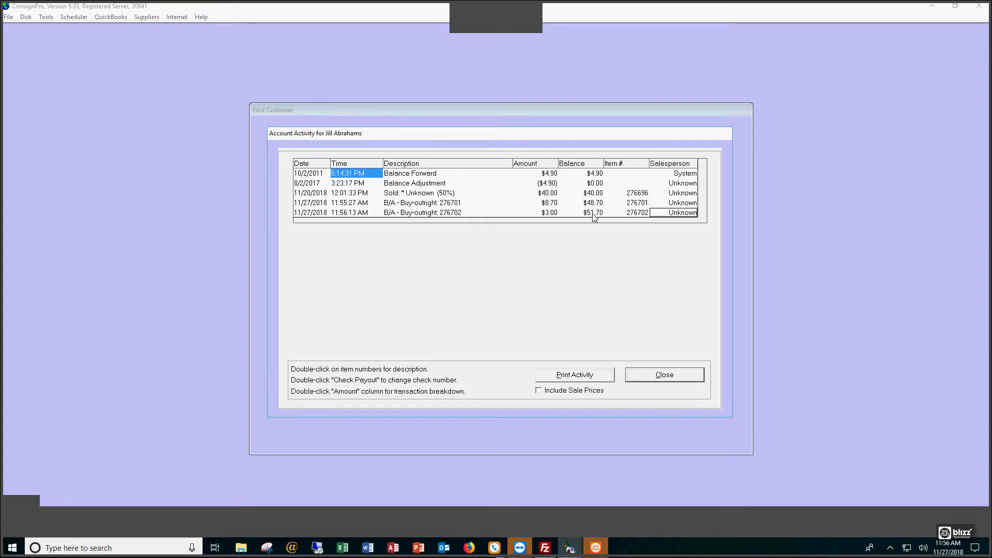
pyautogui.click(666, 376)
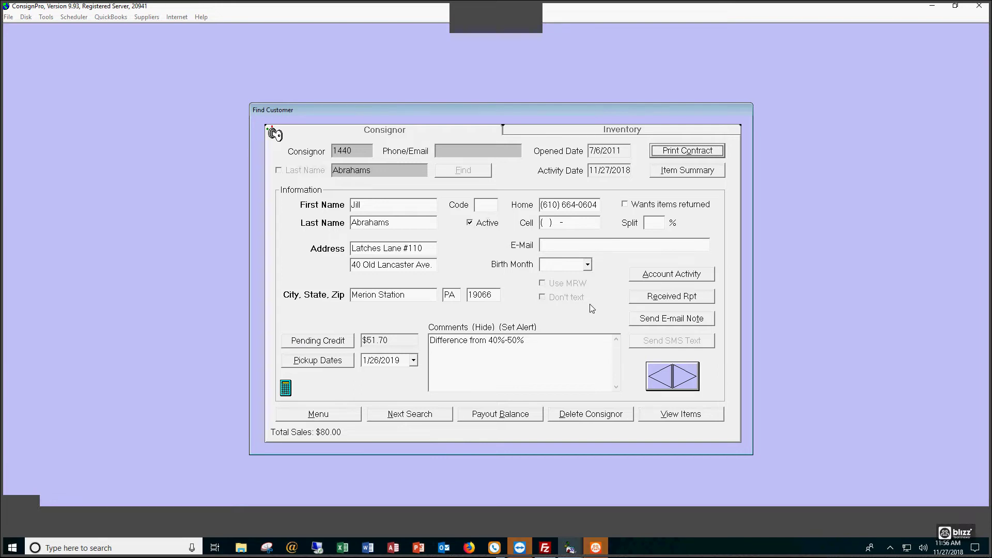
# Step: Print the customer's Received Report dated 11/27/2018 without item prices
pyautogui.click(644, 298)
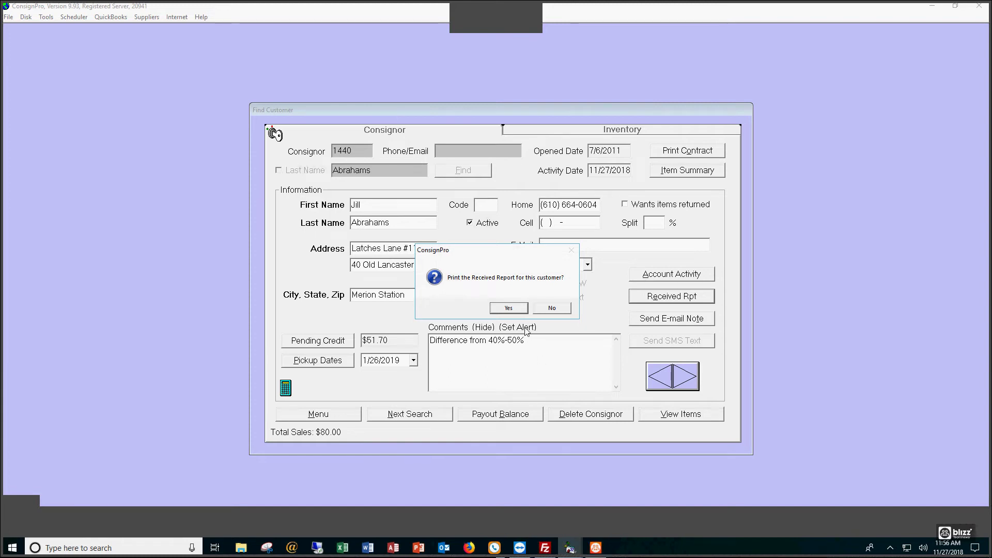
pyautogui.click(510, 311)
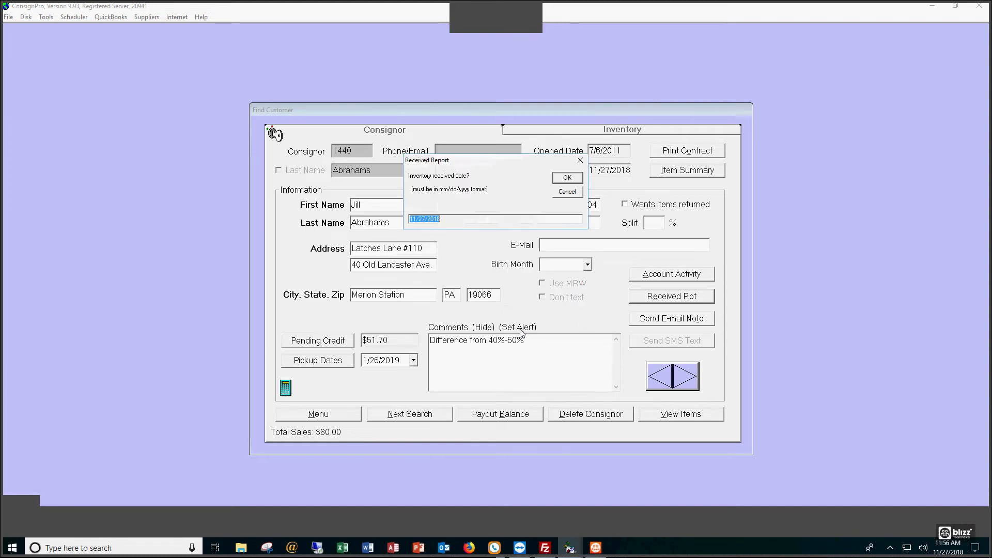
pyautogui.click(568, 178)
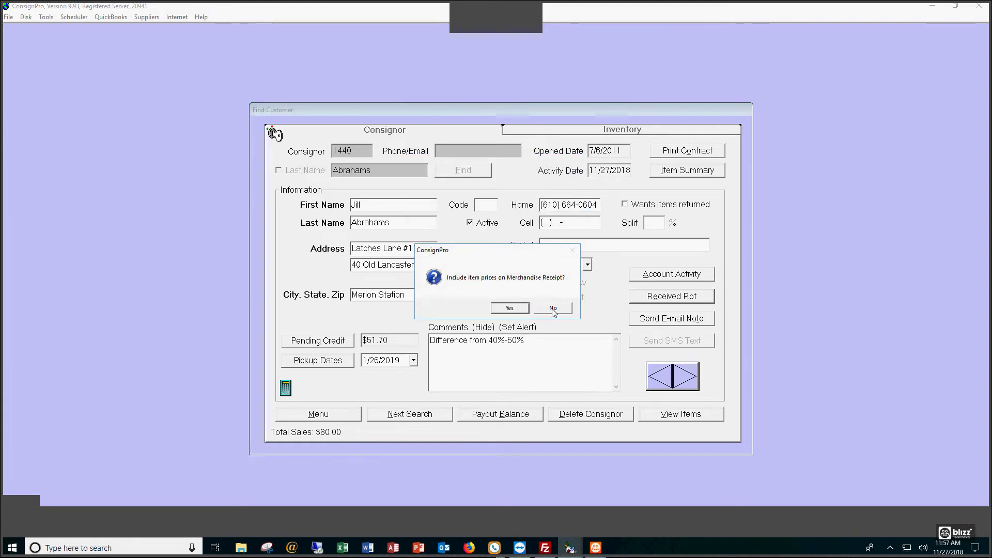
pyautogui.click(556, 313)
pyautogui.click(556, 180)
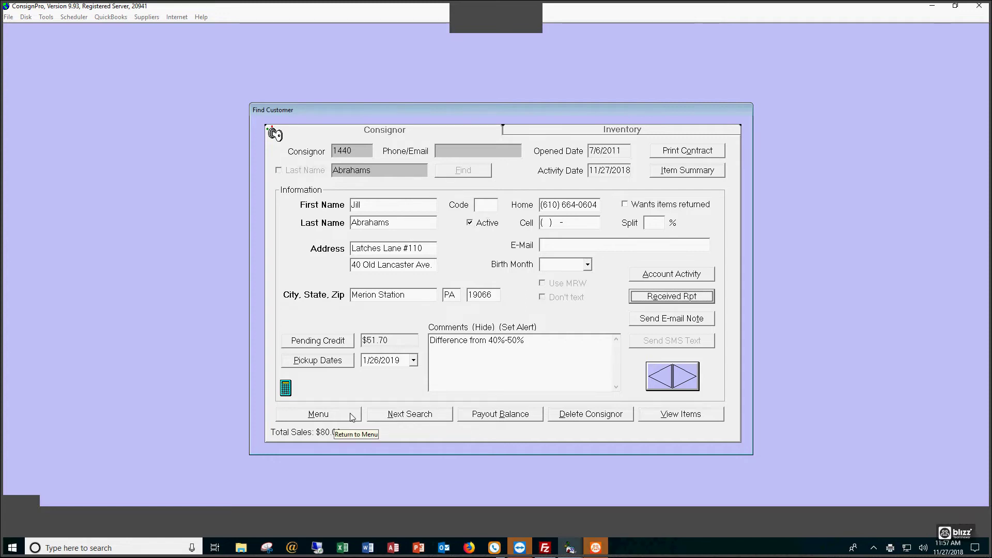
# Step: Show the consignor's inventory in List View and mark item 276702 for removal
pyautogui.click(665, 416)
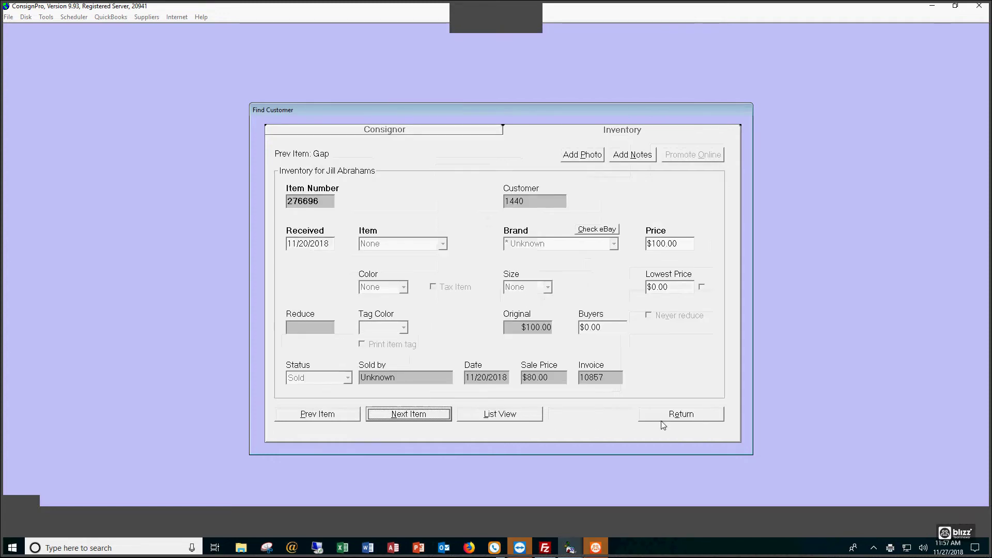
pyautogui.click(510, 418)
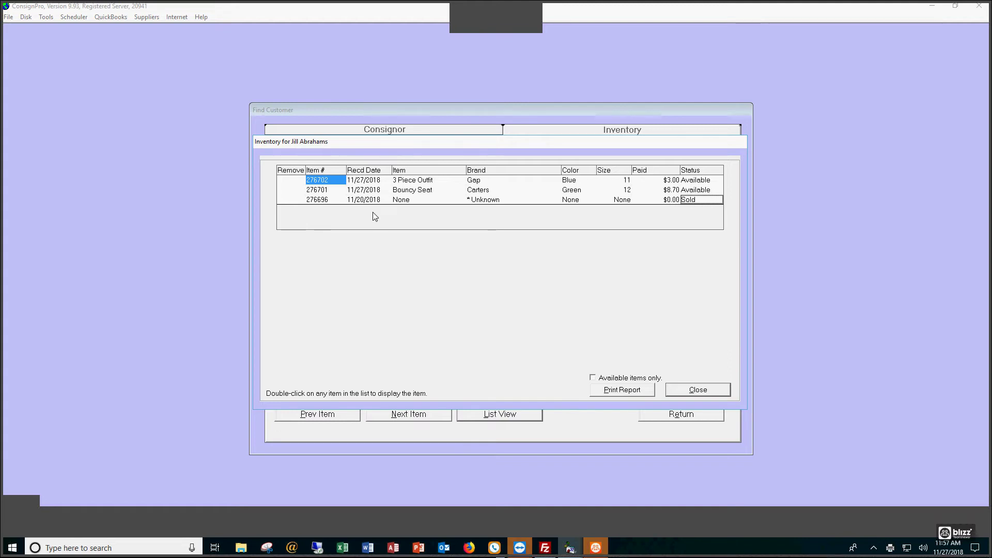
pyautogui.click(291, 181)
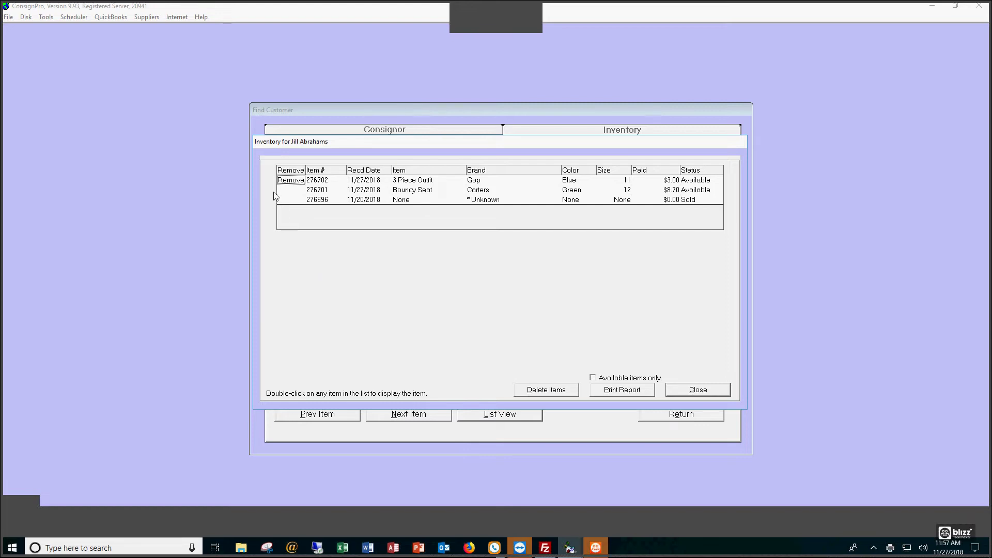
pyautogui.click(290, 190)
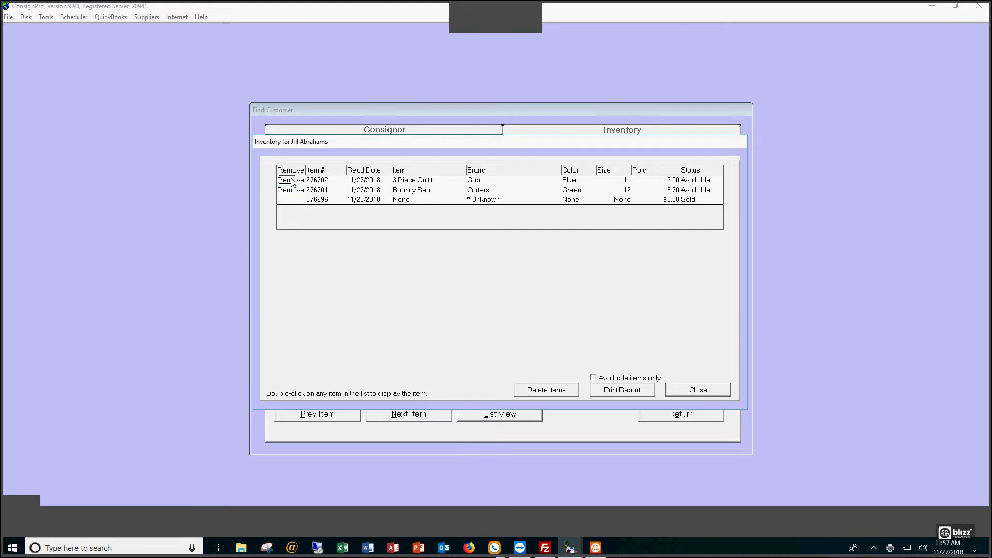
pyautogui.click(289, 189)
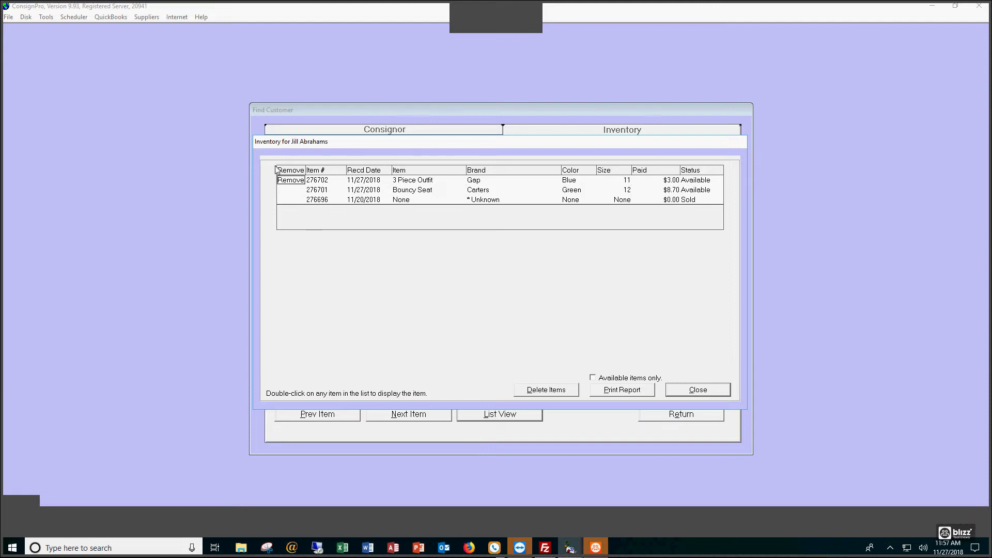
pyautogui.click(287, 180)
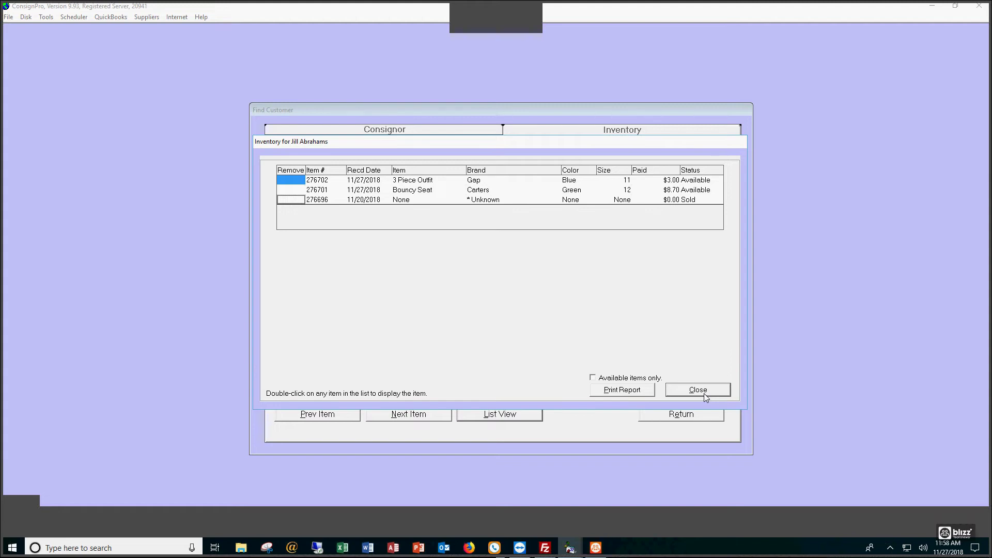
pyautogui.click(291, 180)
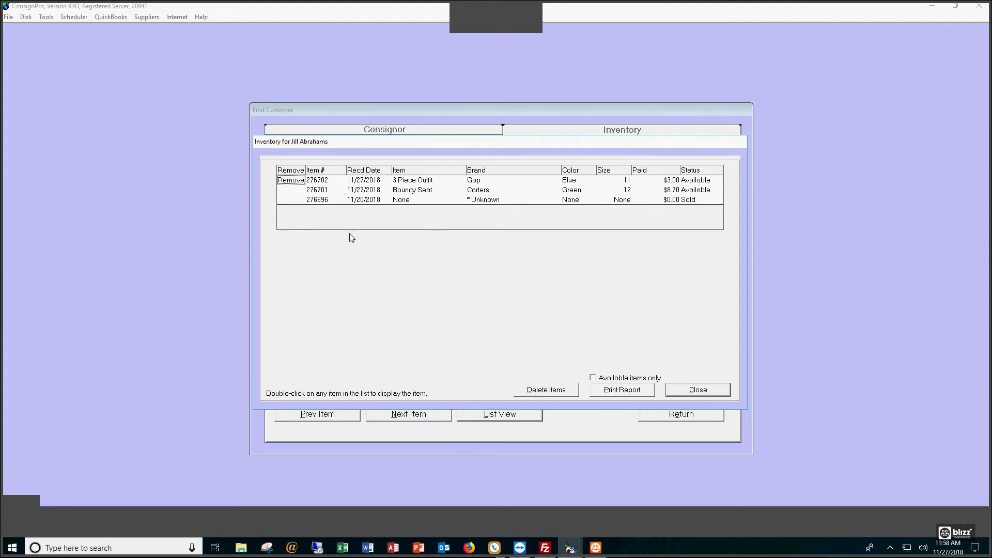
# Step: Permanently delete the marked item, confirming both prompts, and close the list
pyautogui.click(546, 390)
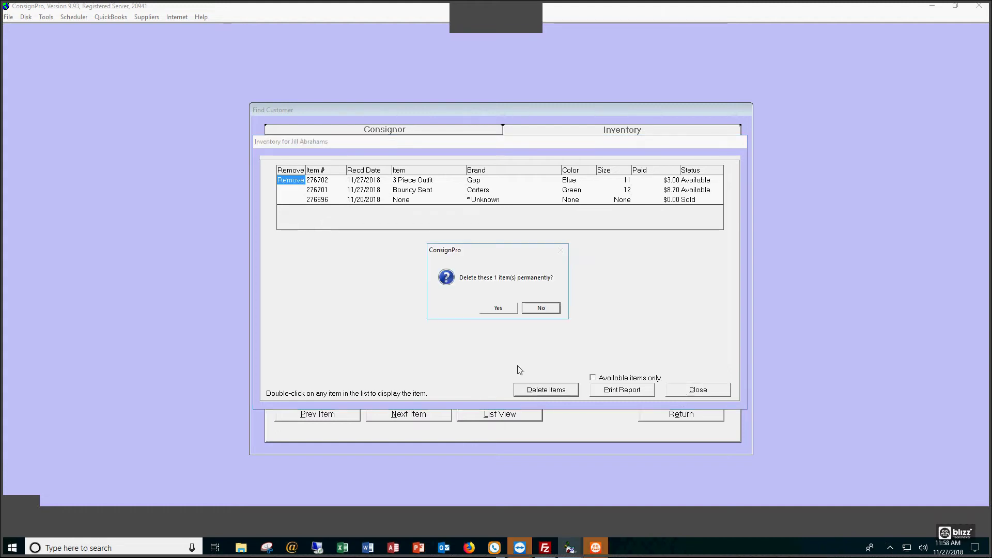
pyautogui.click(492, 310)
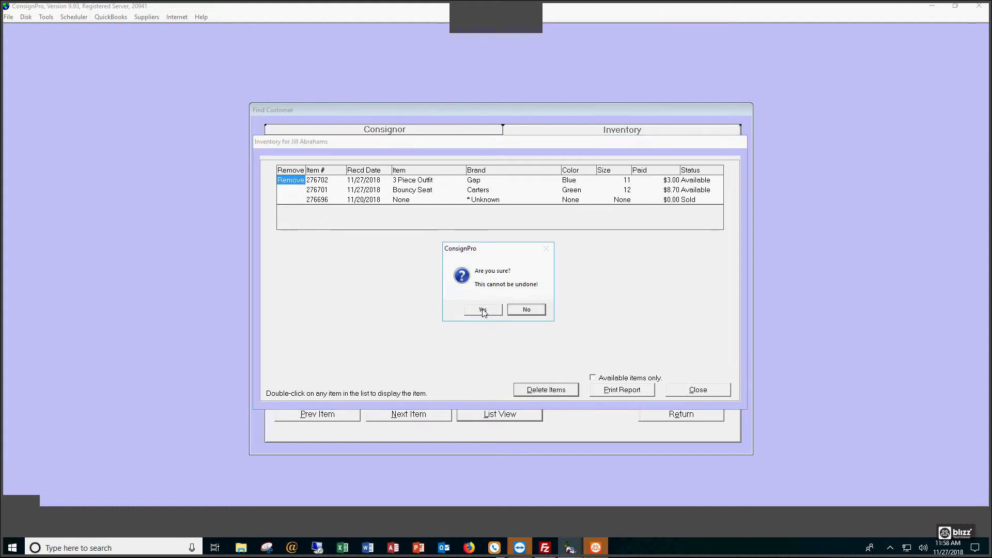
pyautogui.click(491, 309)
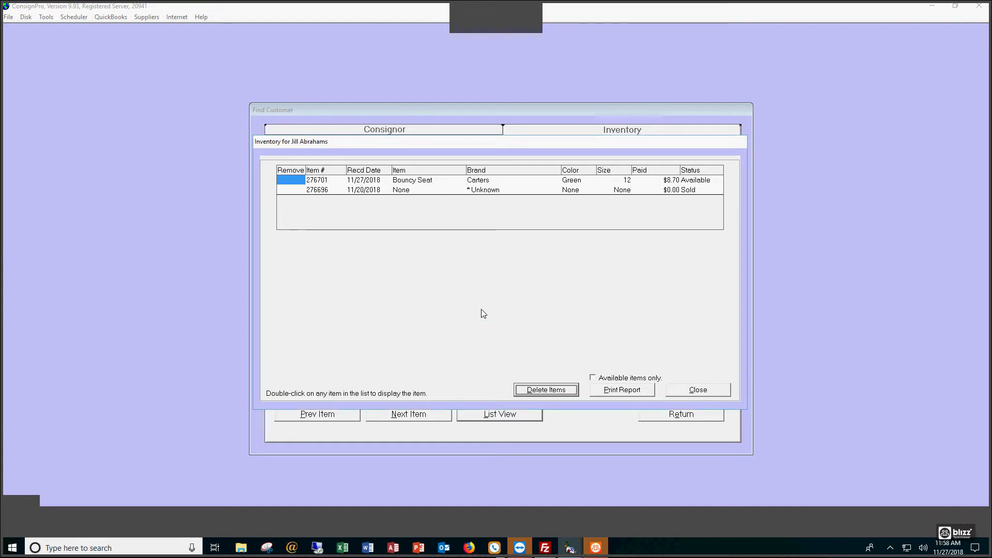
pyautogui.click(698, 395)
# Step: Reload the consignor, check the ($3.00) reversal and $48.70 balance, then list the two remaining items
pyautogui.click(681, 416)
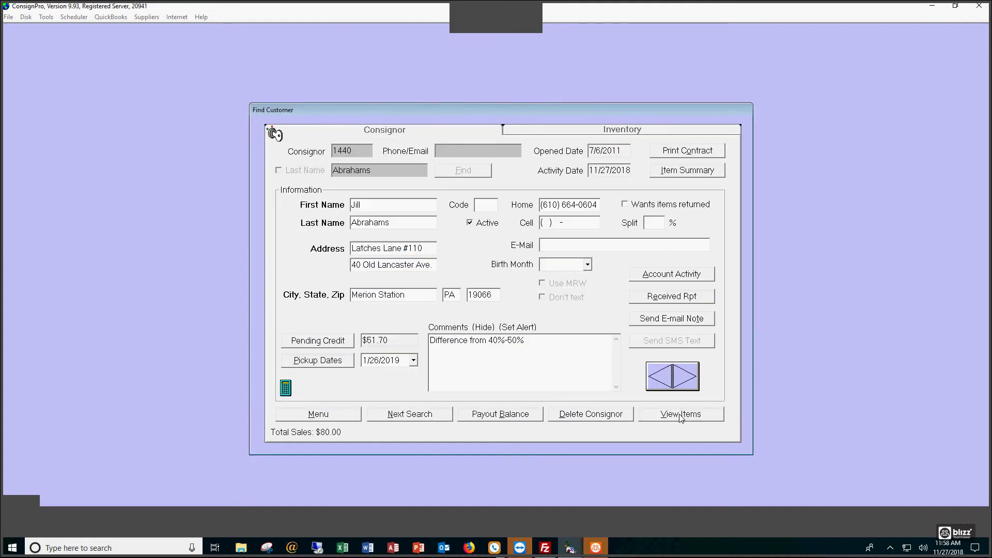
pyautogui.click(390, 415)
pyautogui.write('144')
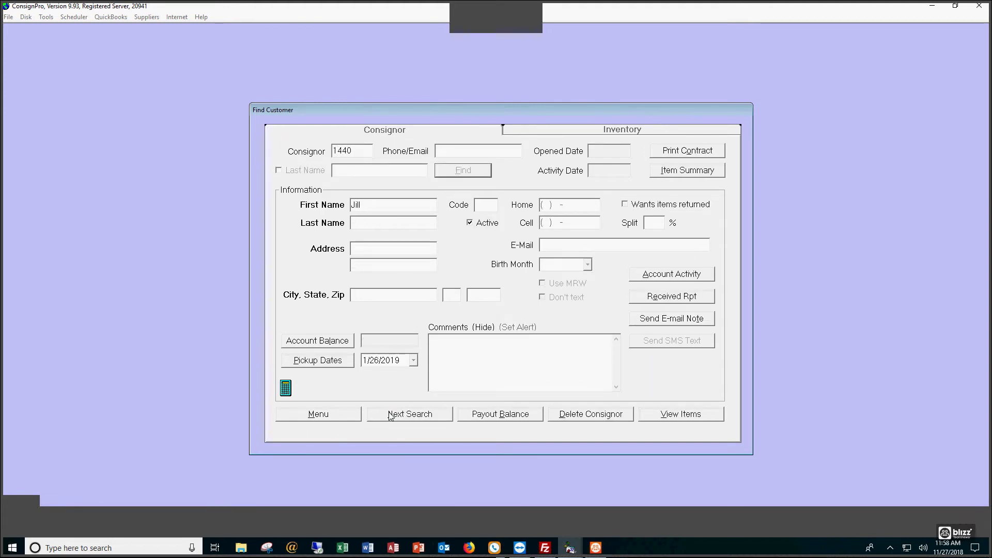
pyautogui.write('0')
pyautogui.press('Return')
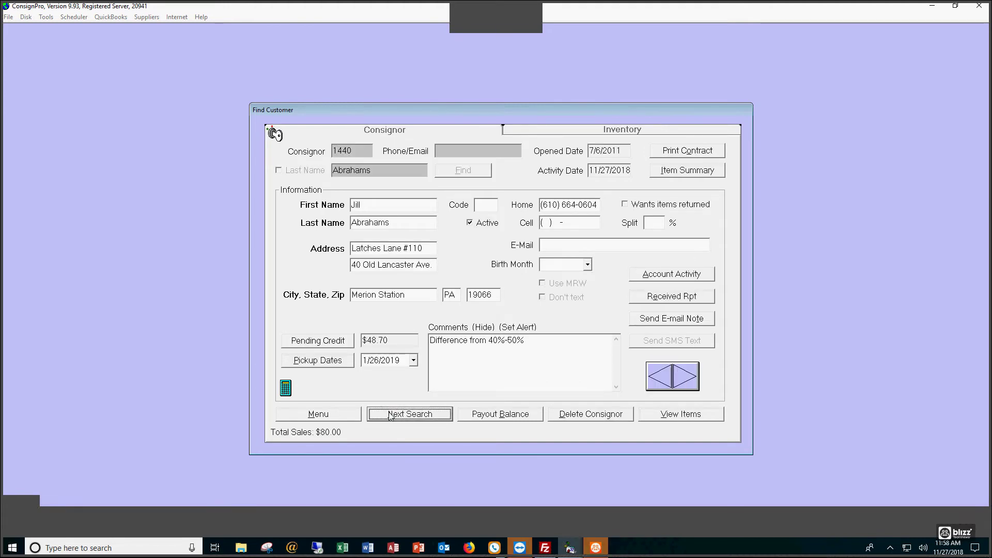
pyautogui.click(655, 279)
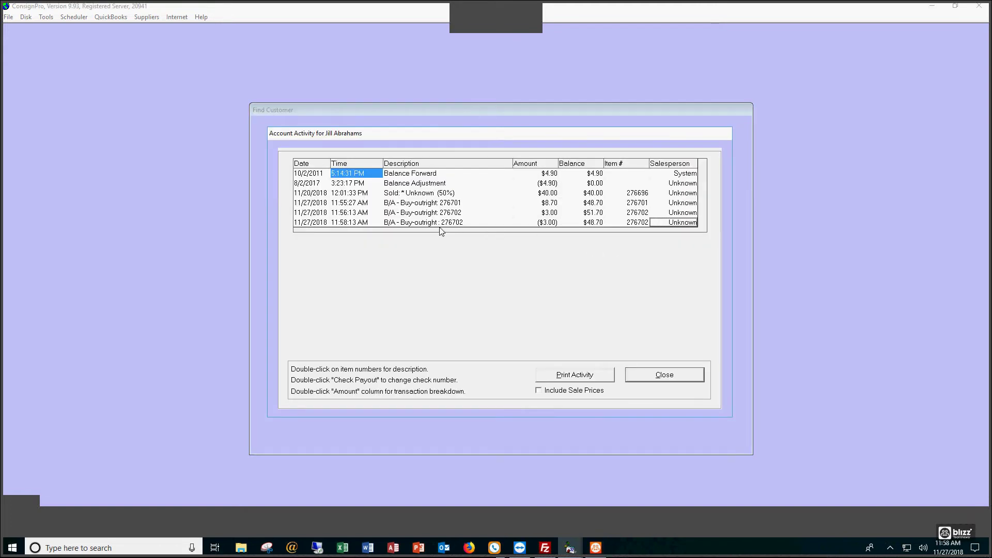
pyautogui.click(532, 223)
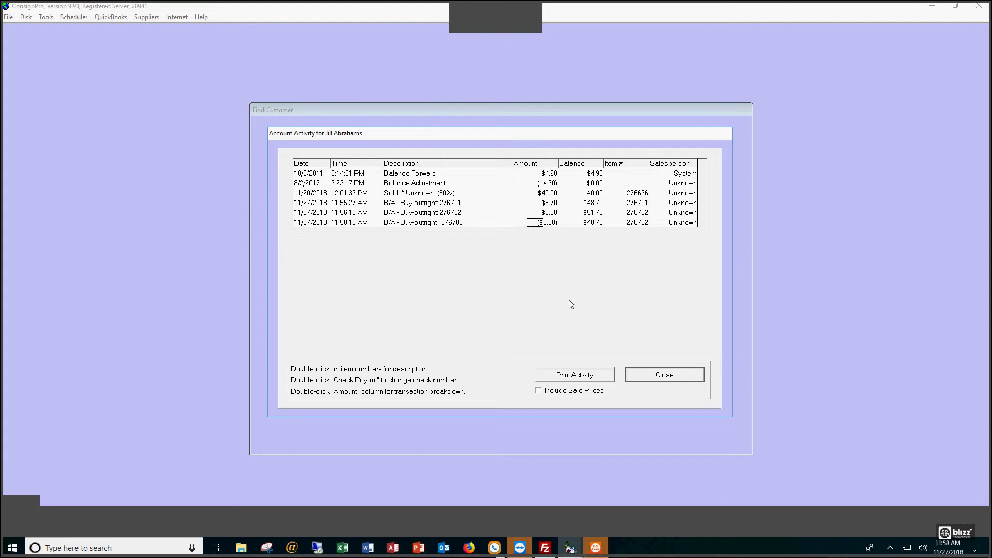
pyautogui.click(641, 384)
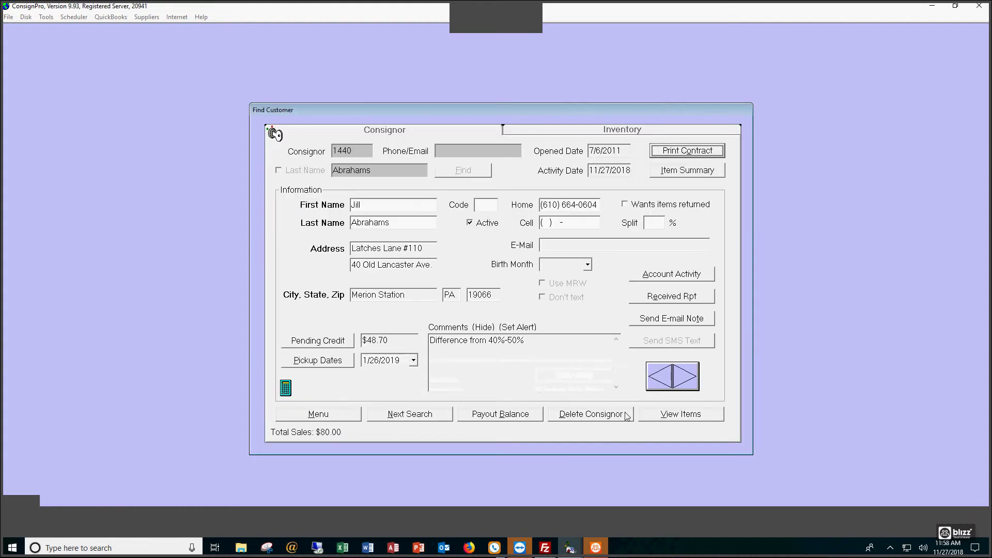
pyautogui.click(667, 417)
pyautogui.click(492, 414)
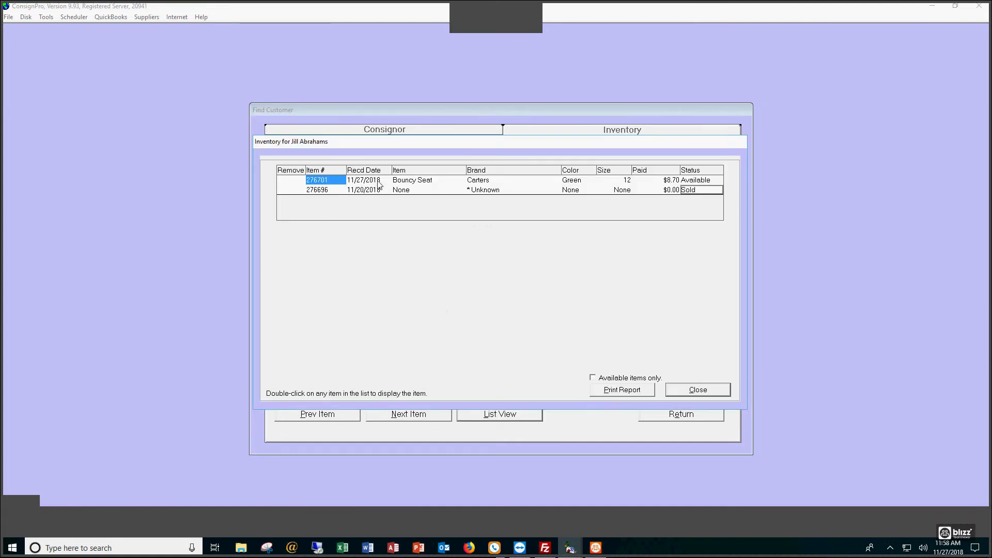
# Step: Return to the consignor, decline committing pending credit, and bring up the $8.70 cash balance payout
pyautogui.click(691, 391)
pyautogui.click(687, 413)
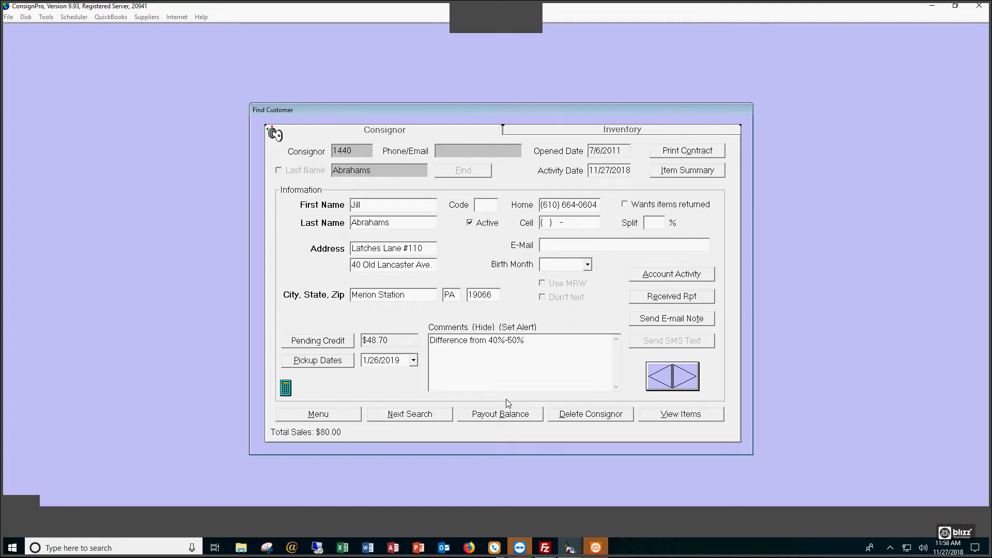
pyautogui.click(322, 346)
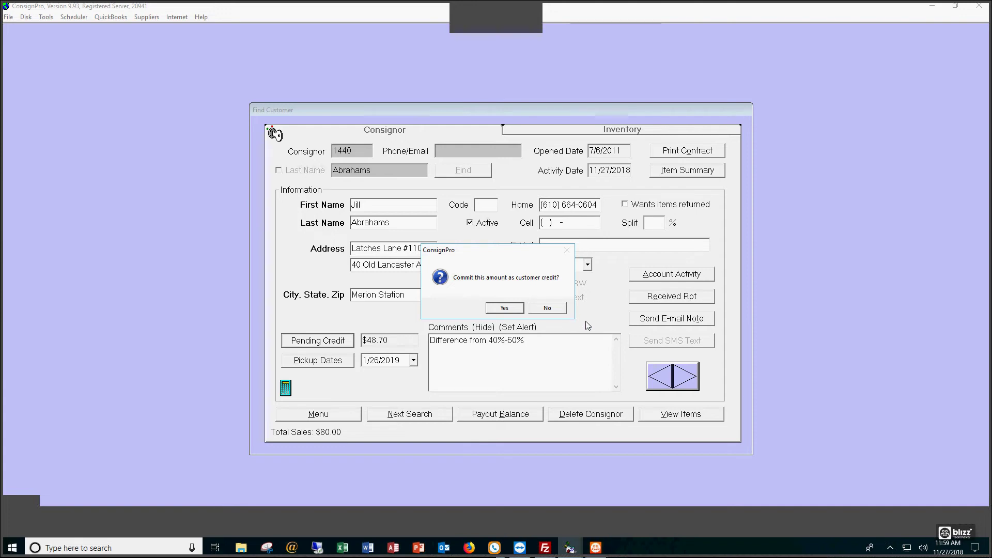
pyautogui.click(546, 309)
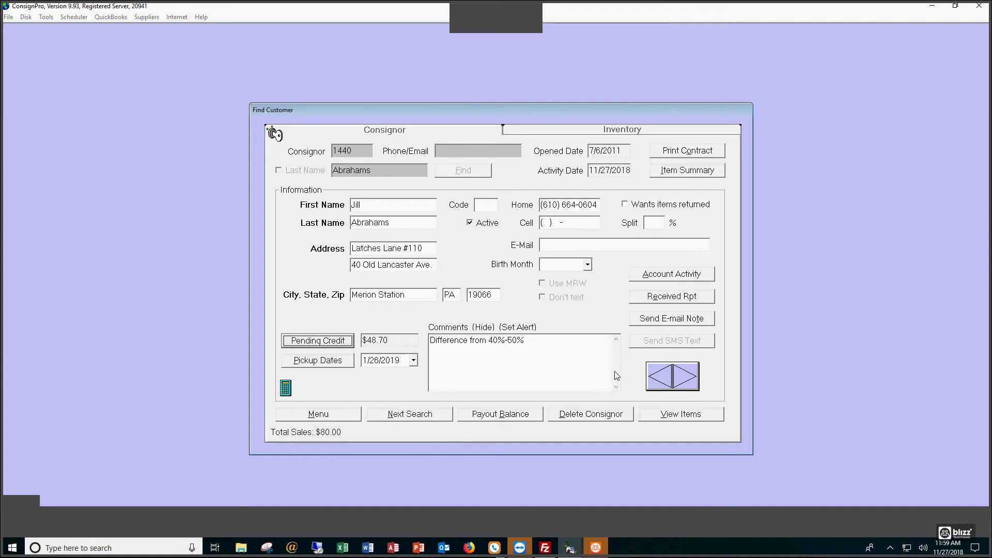
pyautogui.click(505, 420)
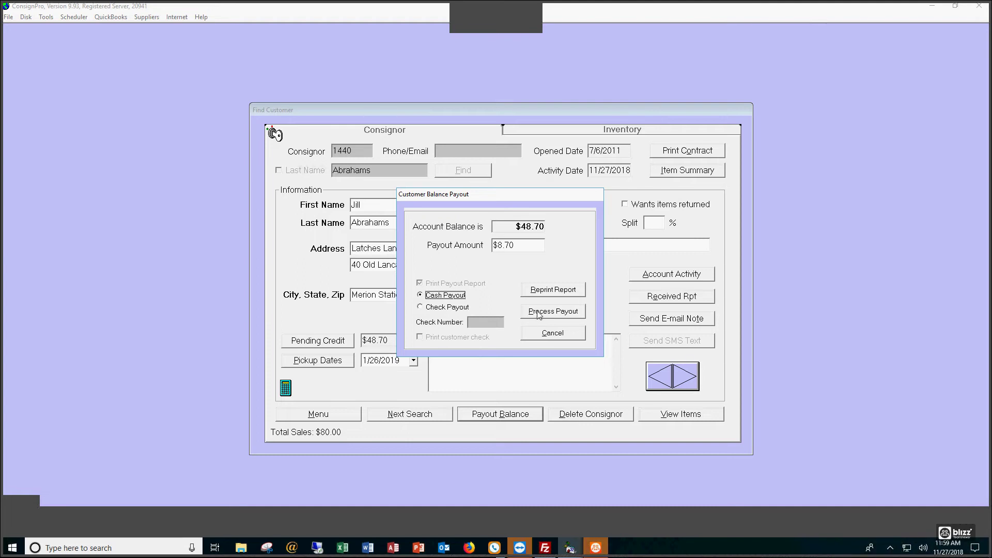
# Step: Process the $8.70 cash payout, bringing the customer's balance from $48.70 to $40.00
pyautogui.click(538, 312)
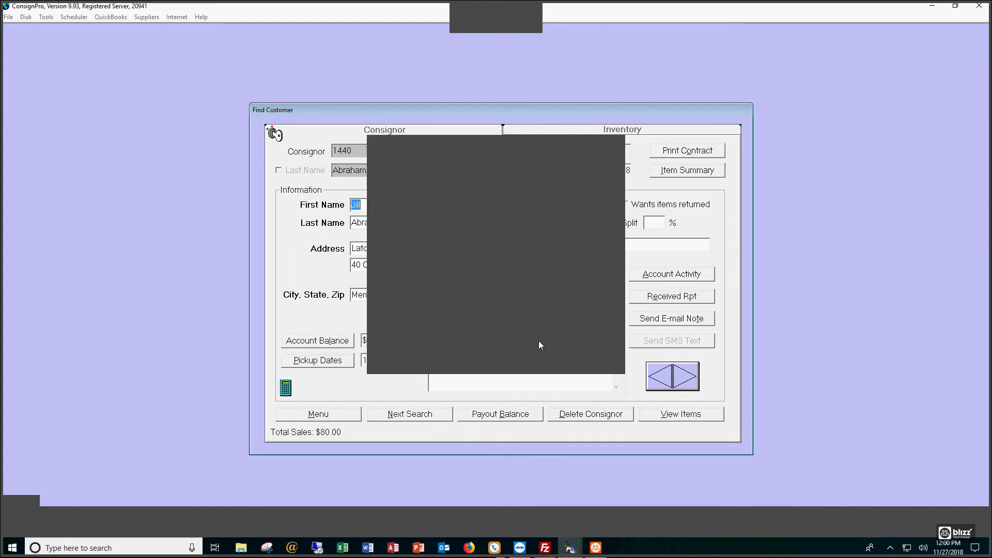
pyautogui.click(604, 150)
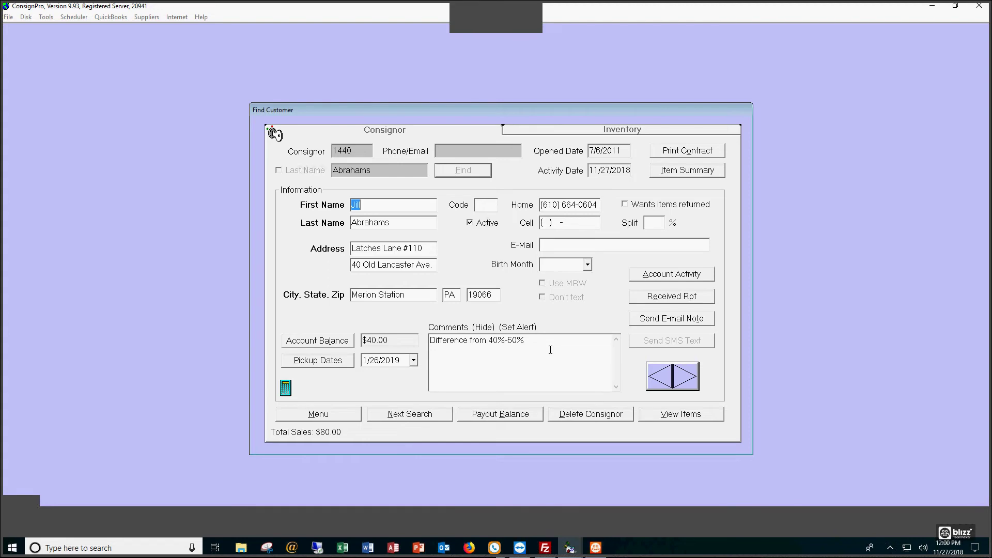
pyautogui.click(641, 277)
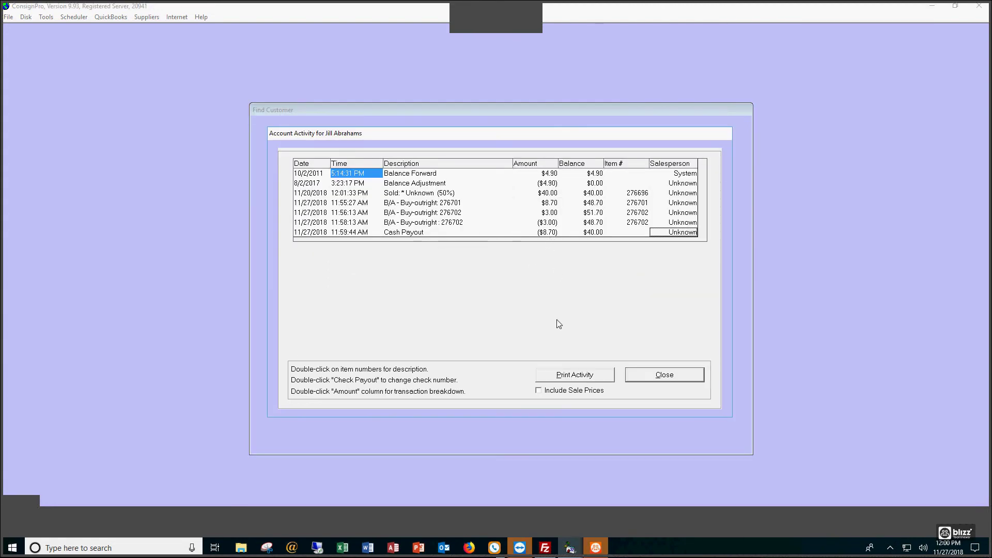
pyautogui.click(648, 377)
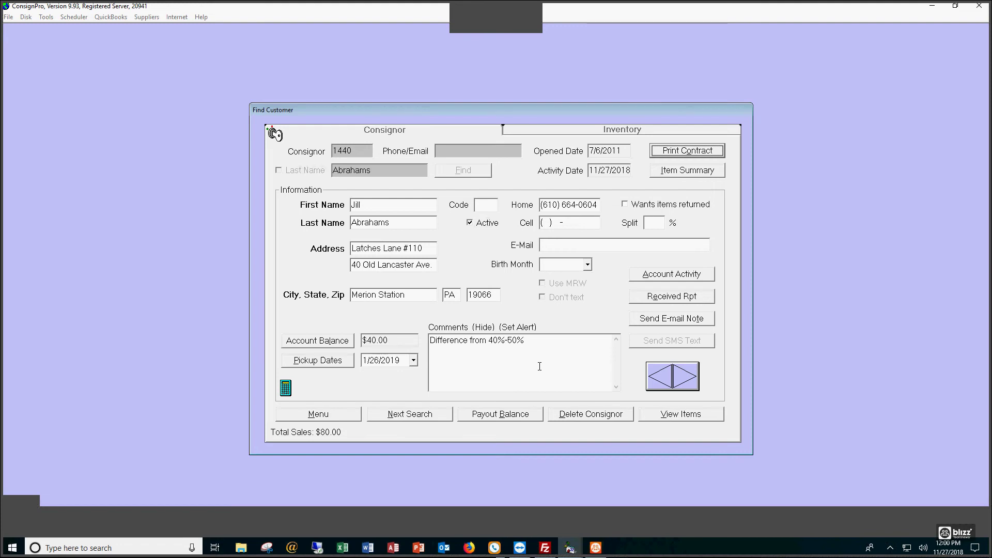
pyautogui.click(671, 412)
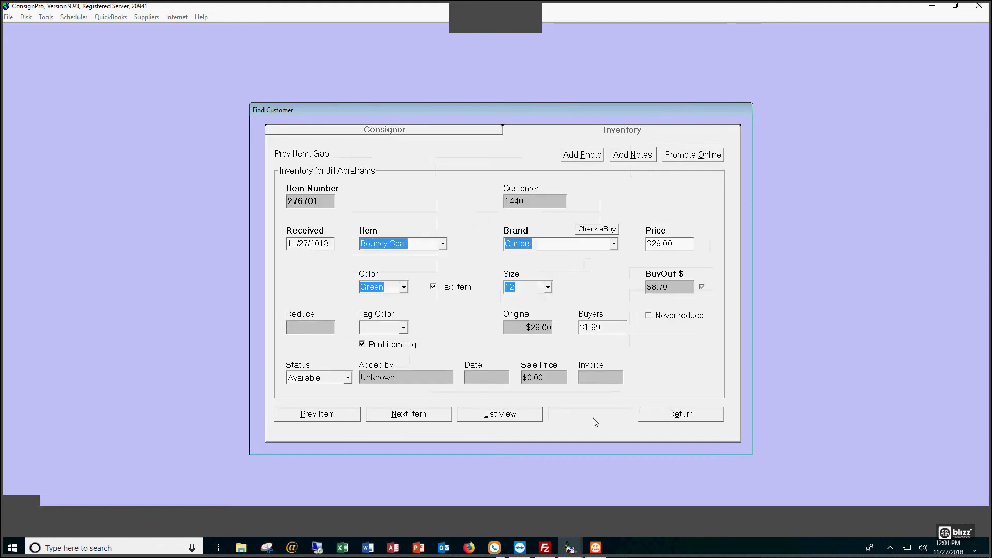
pyautogui.click(528, 414)
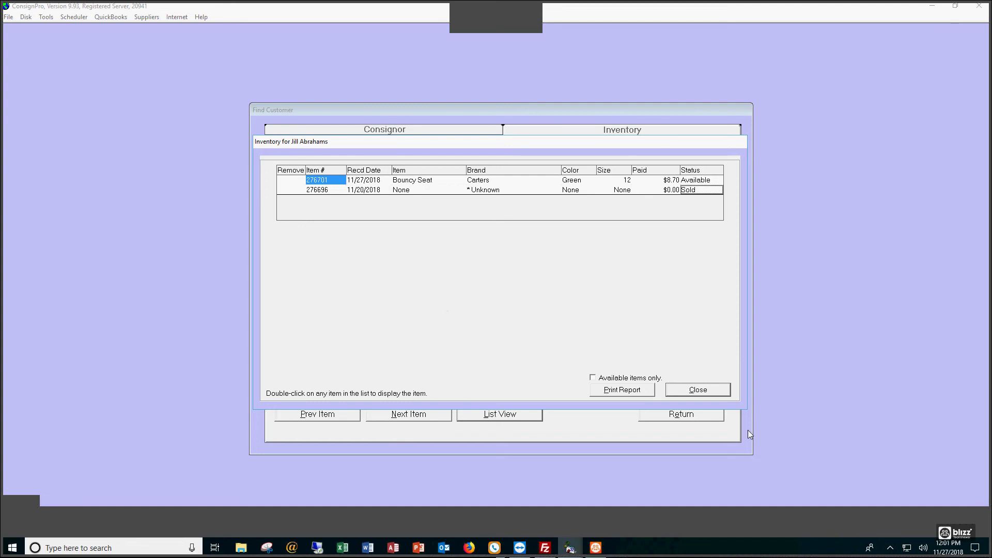
pyautogui.click(704, 392)
pyautogui.click(683, 416)
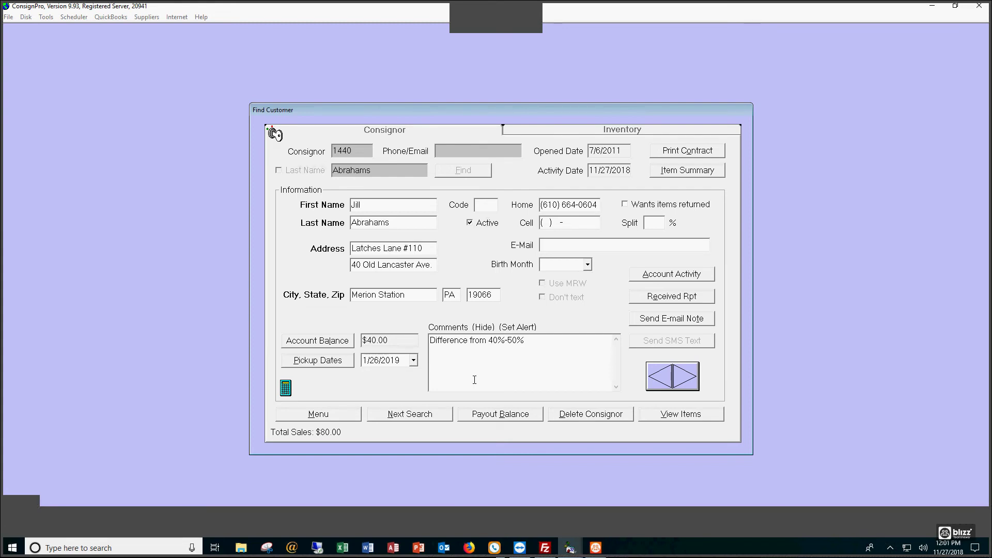
# Step: Run today's Inventory Lookup report totalled by Employee (one item, $29.00), then close it
pyautogui.click(343, 414)
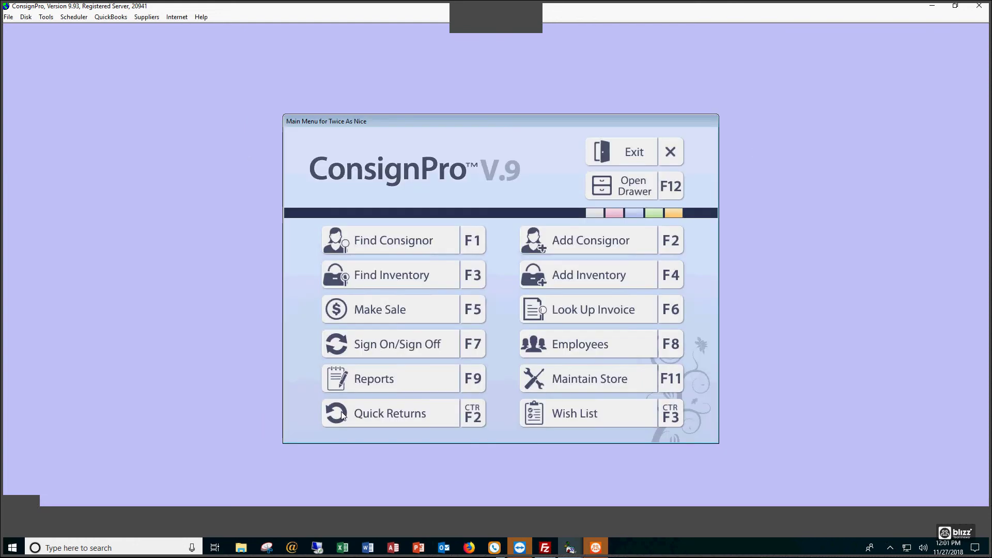
pyautogui.click(408, 378)
pyautogui.click(567, 230)
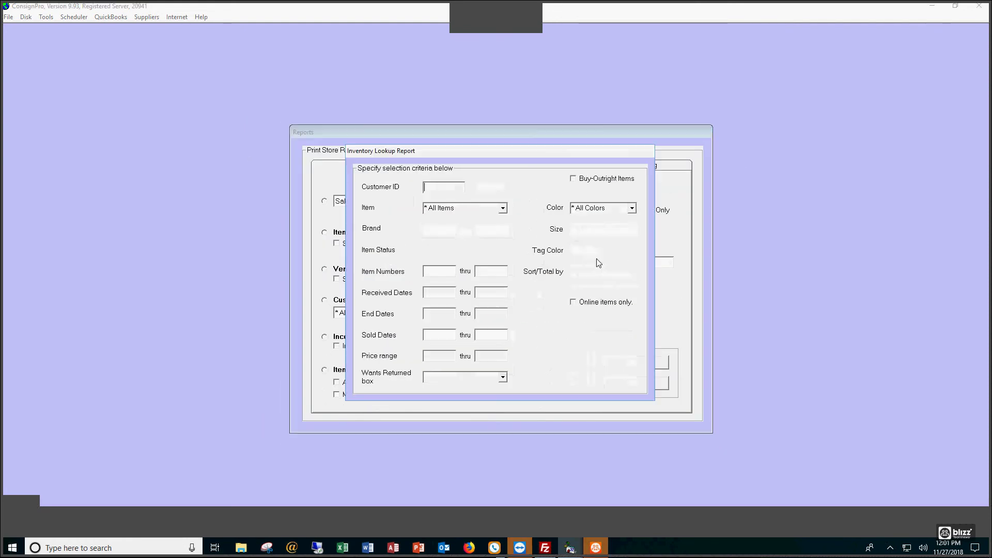
pyautogui.click(608, 272)
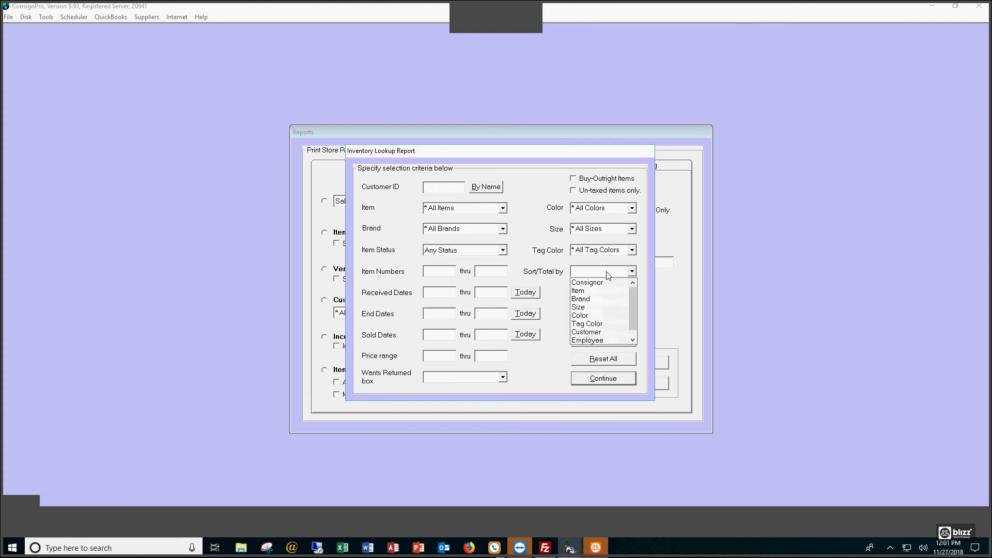
pyautogui.click(599, 340)
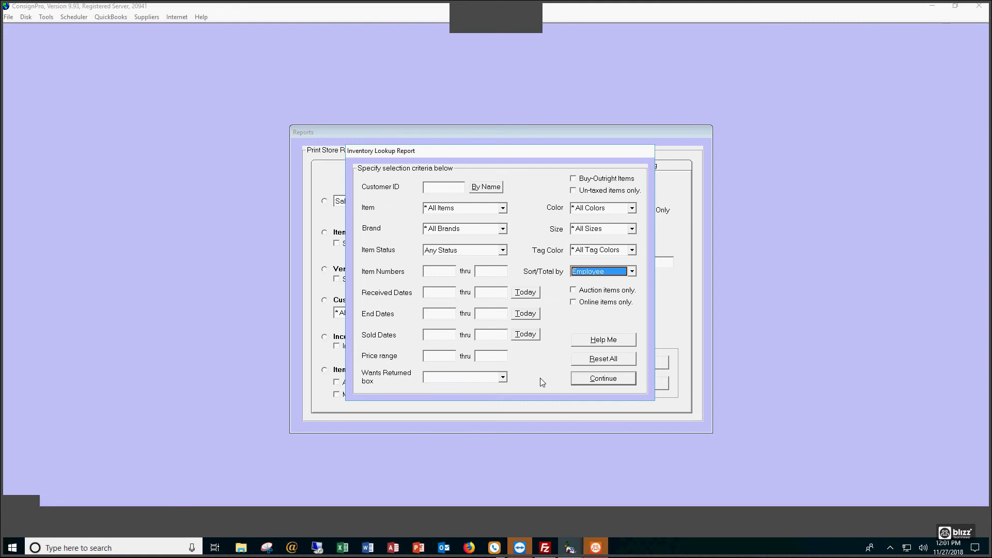
pyautogui.click(527, 293)
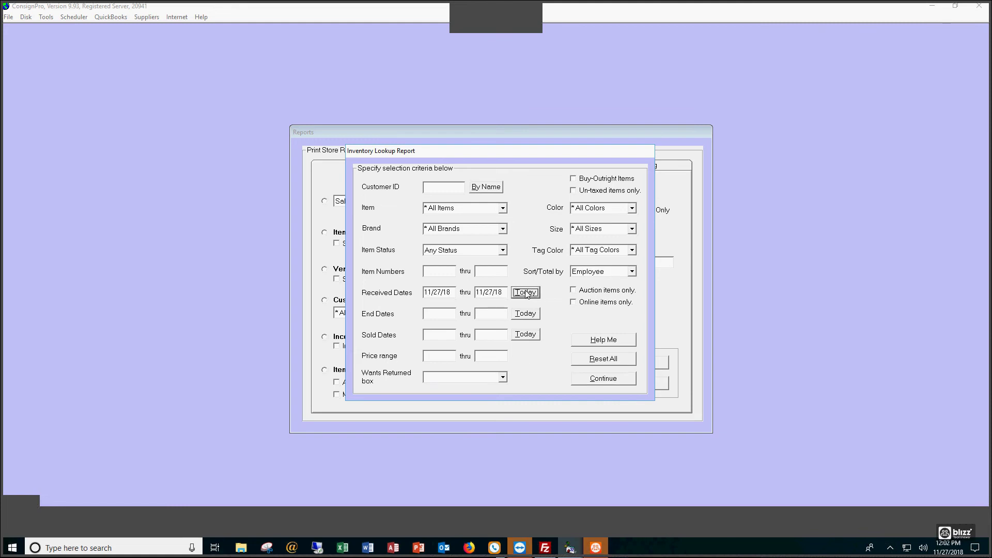
pyautogui.click(593, 381)
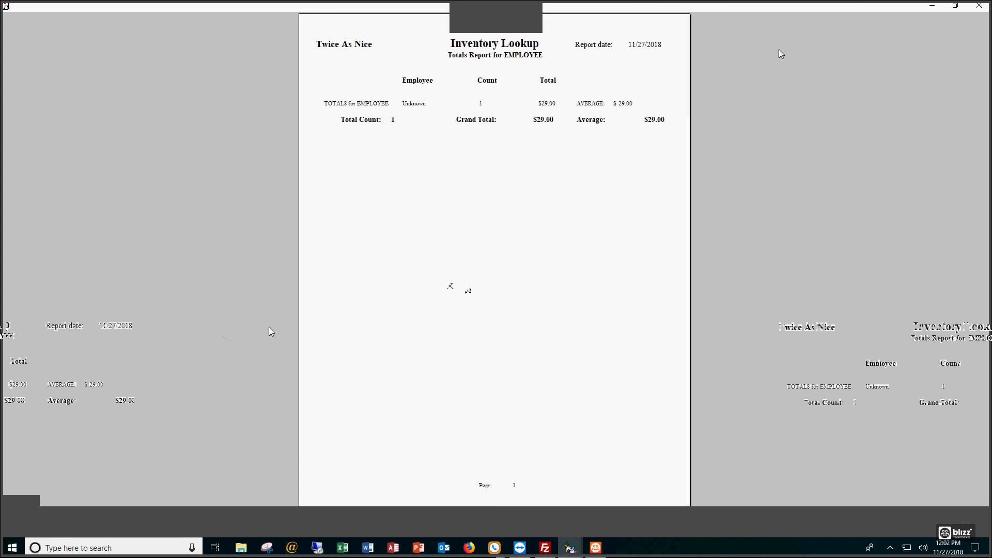
pyautogui.click(979, 6)
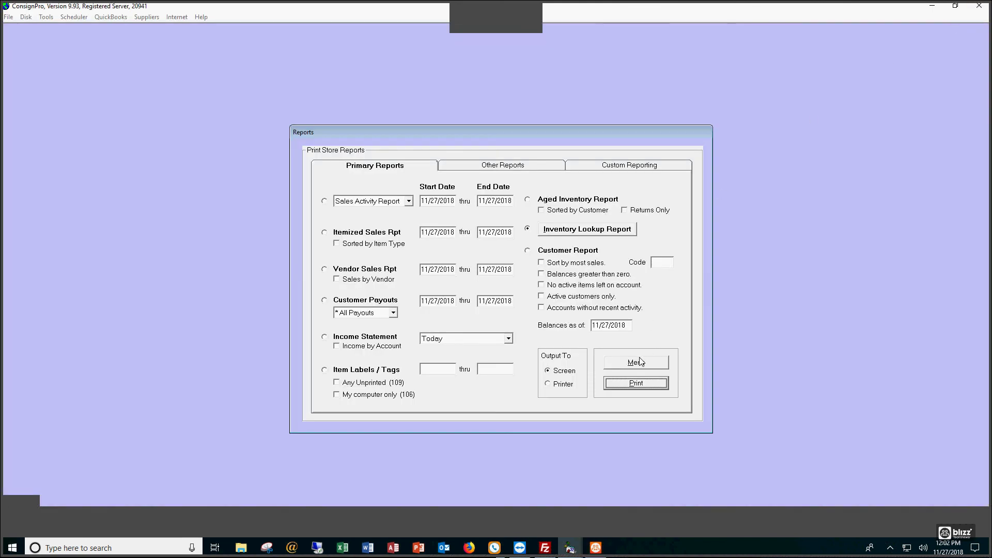
pyautogui.click(638, 362)
# Step: Leave the Add Inventory form and inventory search and return to the main menu
pyautogui.click(566, 279)
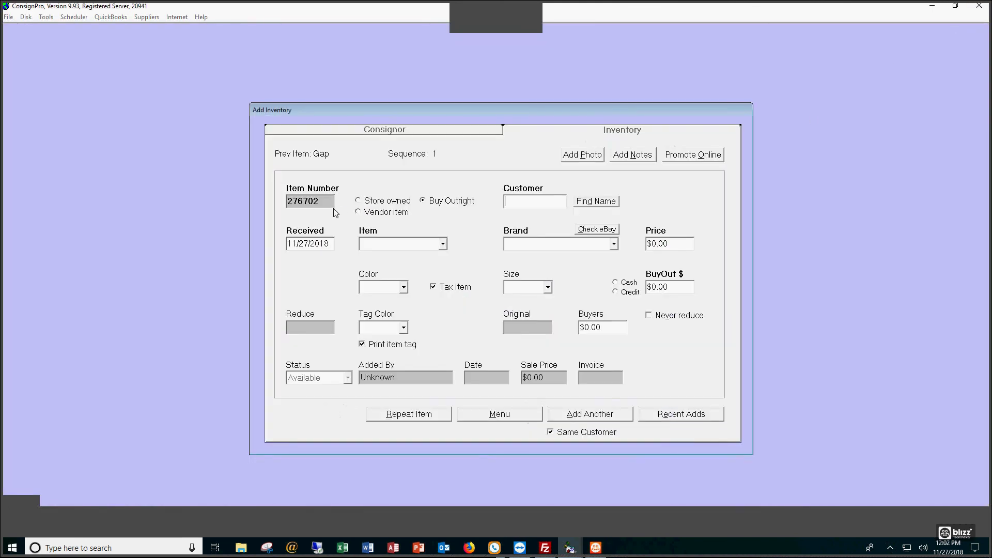
pyautogui.press('super')
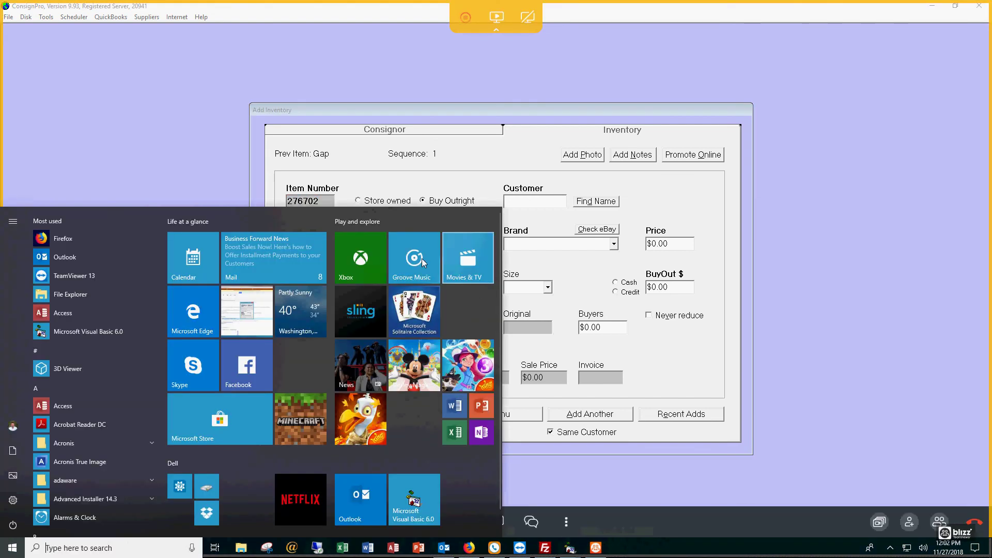
pyautogui.press('super')
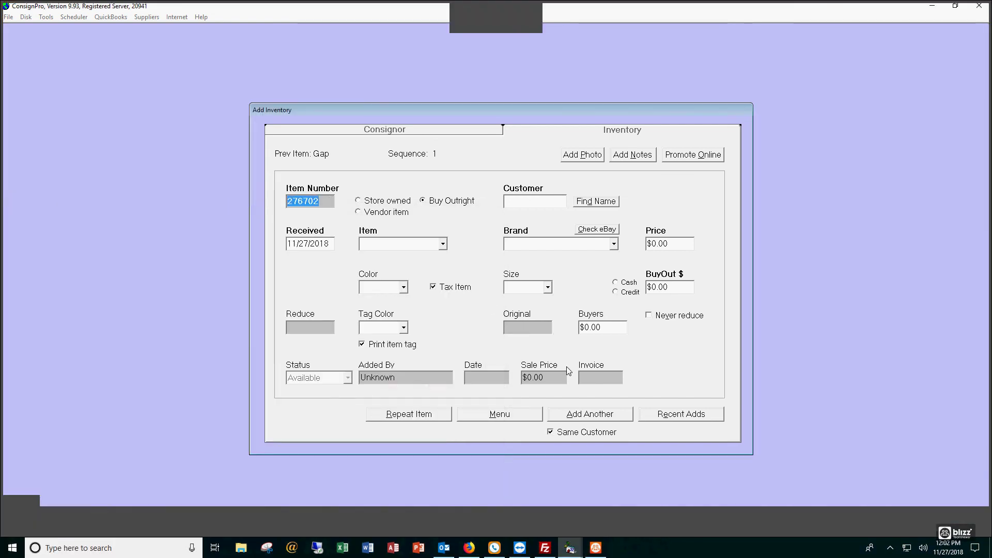
pyautogui.click(504, 413)
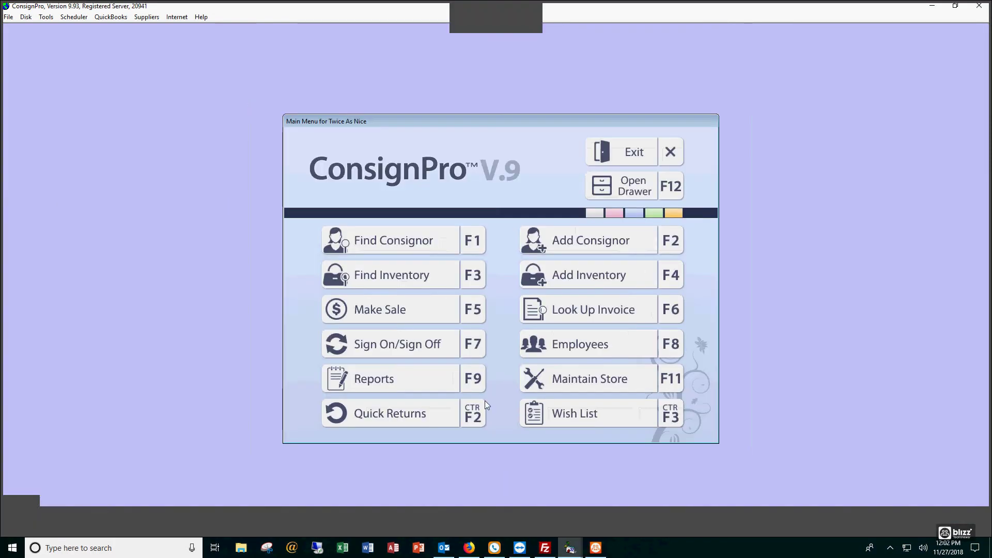
pyautogui.click(414, 288)
pyautogui.click(459, 412)
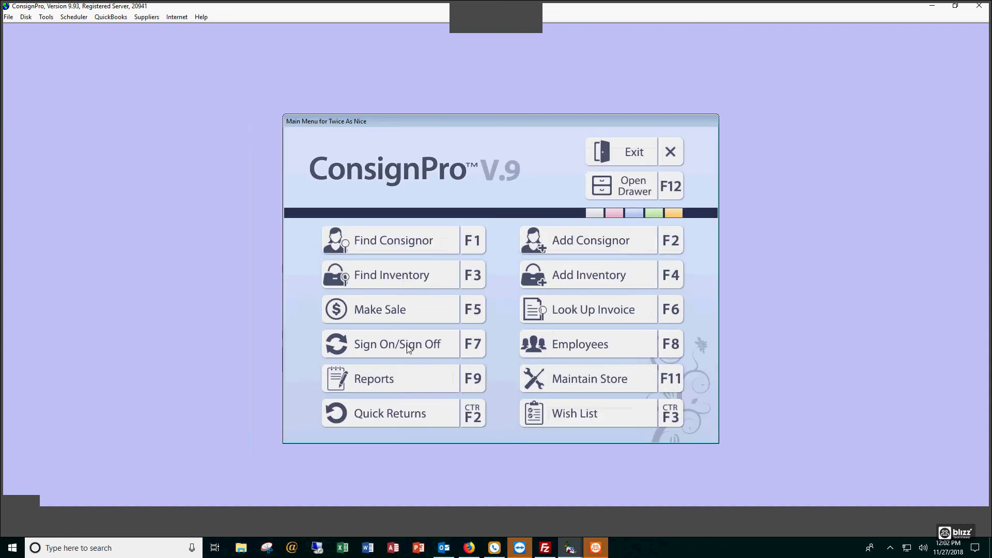
# Step: Start a new sale and ring up item 276701, the green Carters piece
pyautogui.click(389, 308)
pyautogui.write('276702')
pyautogui.press('BackSpace')
pyautogui.write('1')
pyautogui.press('Return')
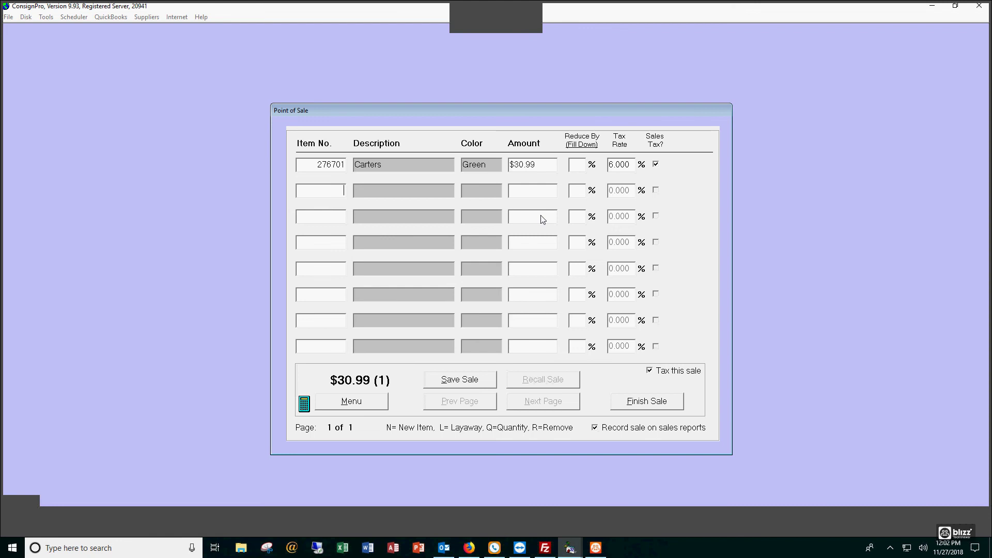
# Step: Complete the sale with a $32.85 cash payment ($30.99 plus $1.86 tax)
pyautogui.click(631, 404)
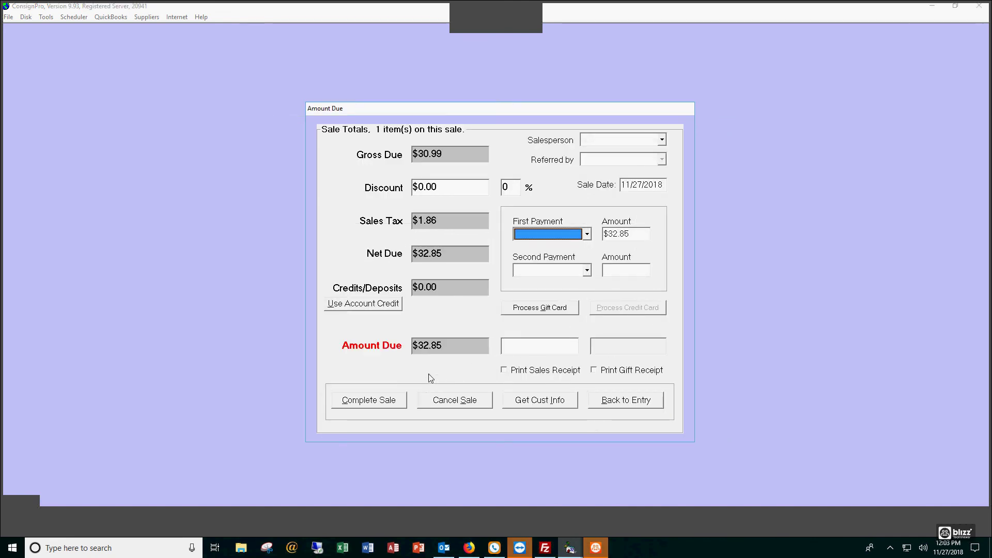
pyautogui.click(548, 235)
pyautogui.click(542, 245)
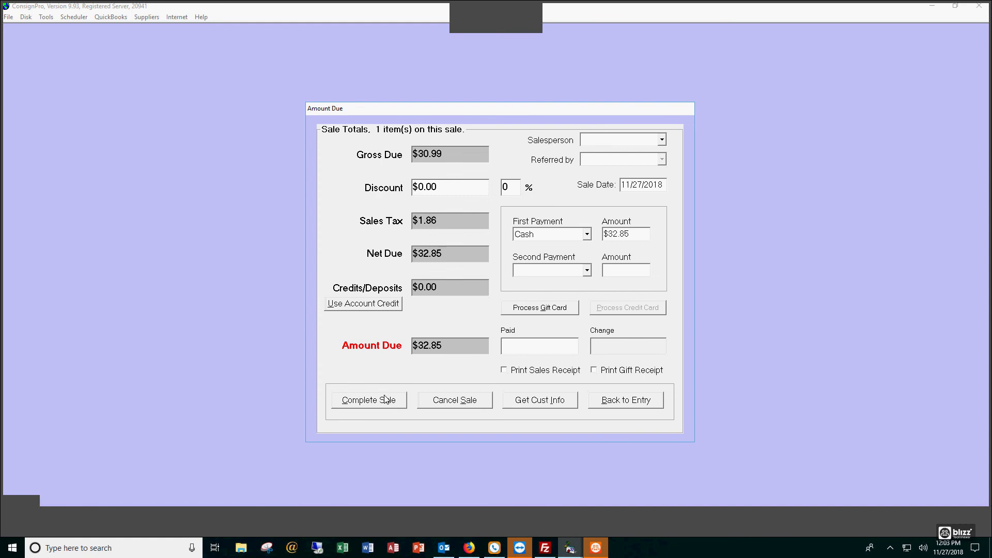
pyautogui.click(387, 401)
pyautogui.click(429, 375)
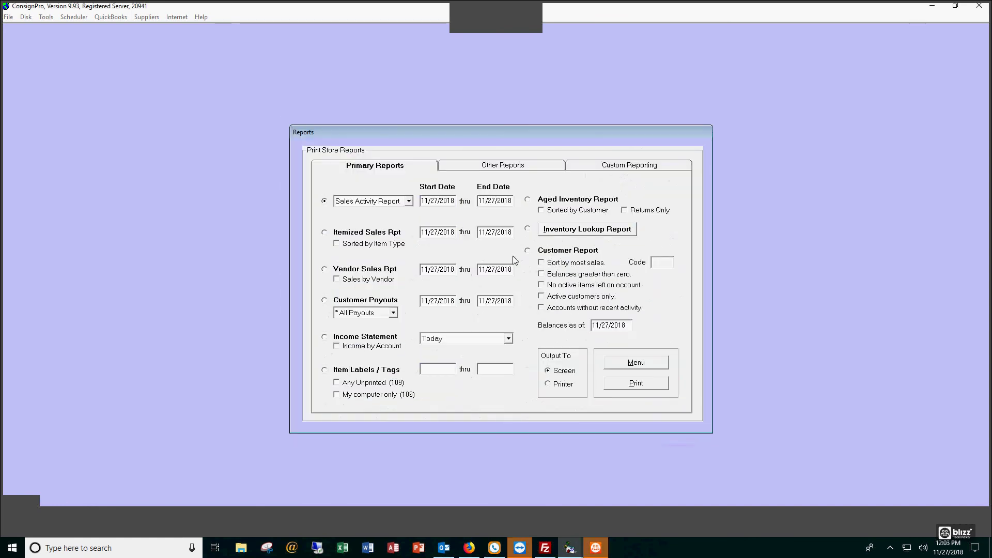
# Step: Run the Inventory Lookup report, then relaunch ConsignPro from its desktop shortcut after it closes
pyautogui.click(569, 233)
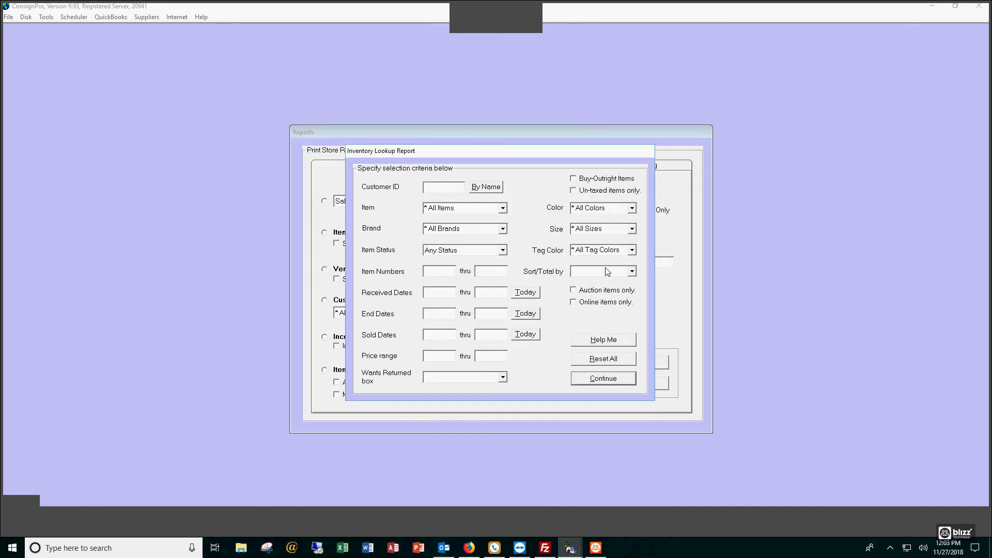
pyautogui.click(606, 271)
pyautogui.click(589, 339)
pyautogui.click(620, 379)
pyautogui.click(637, 387)
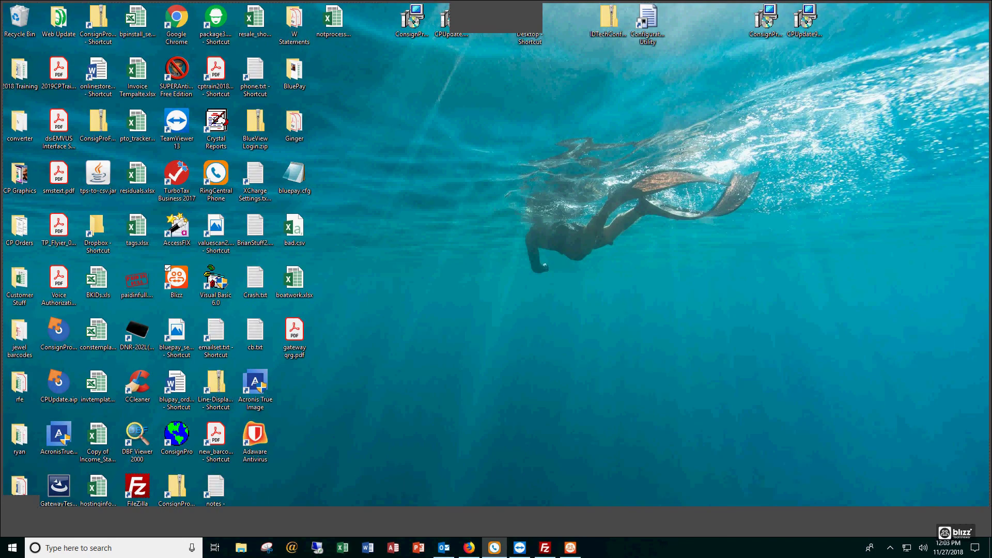
pyautogui.click(217, 299)
pyautogui.doubleClick(218, 298)
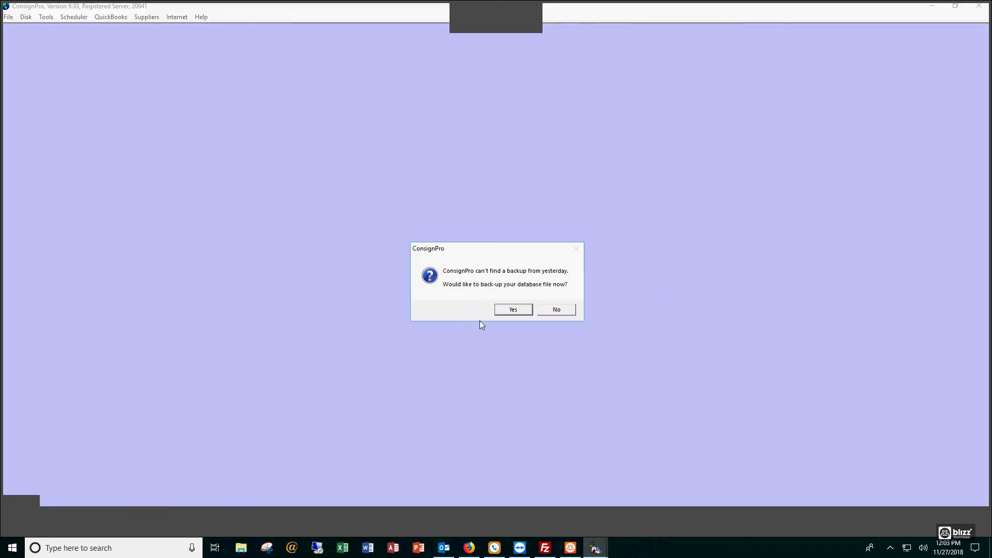
# Step: Answer the database backup prompt and dismiss the e-mail warning
pyautogui.click(509, 311)
pyautogui.click(582, 319)
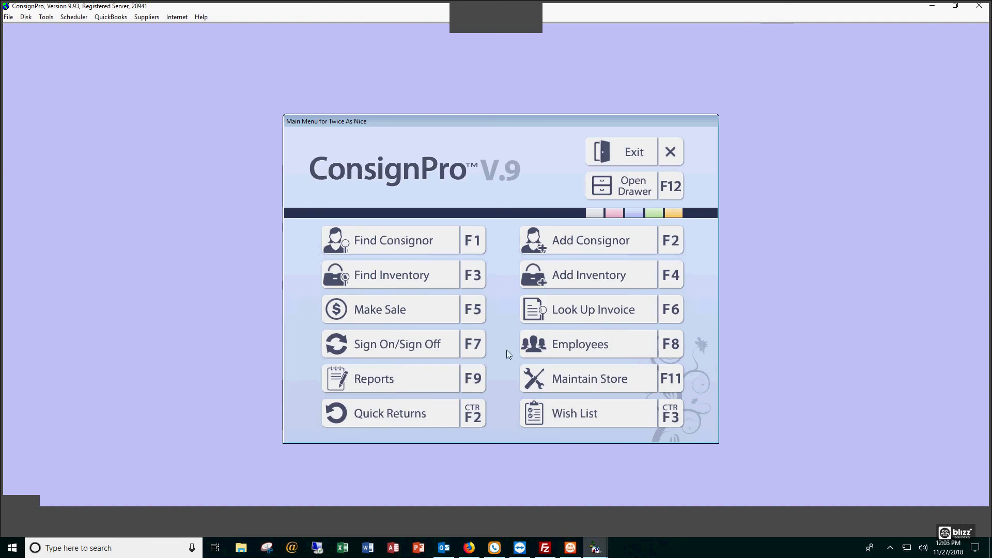
pyautogui.click(440, 372)
# Step: Preview the Inventory Lookup report totalled by Employee, then stop and close the preview
pyautogui.click(580, 228)
pyautogui.click(632, 271)
pyautogui.click(600, 341)
pyautogui.click(603, 378)
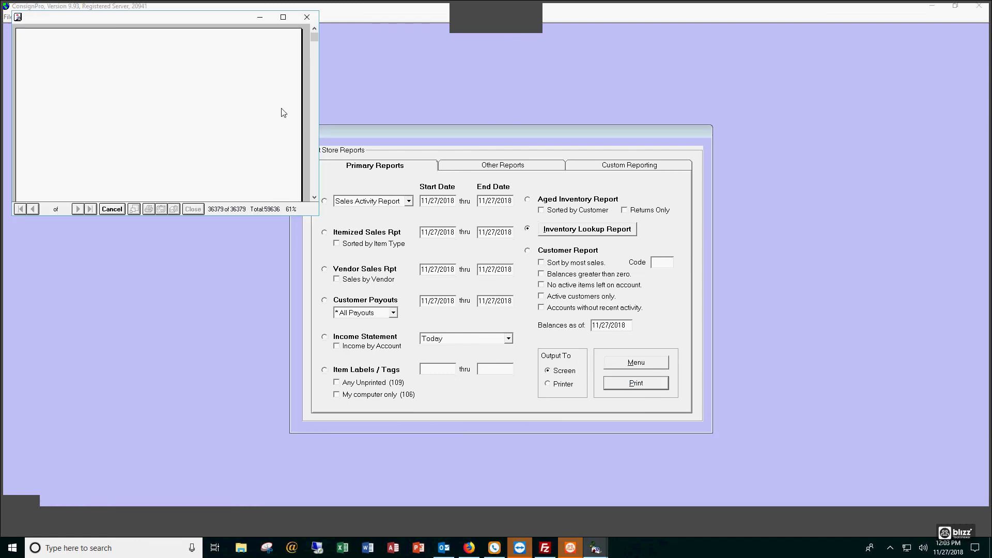
pyautogui.click(112, 209)
pyautogui.click(307, 18)
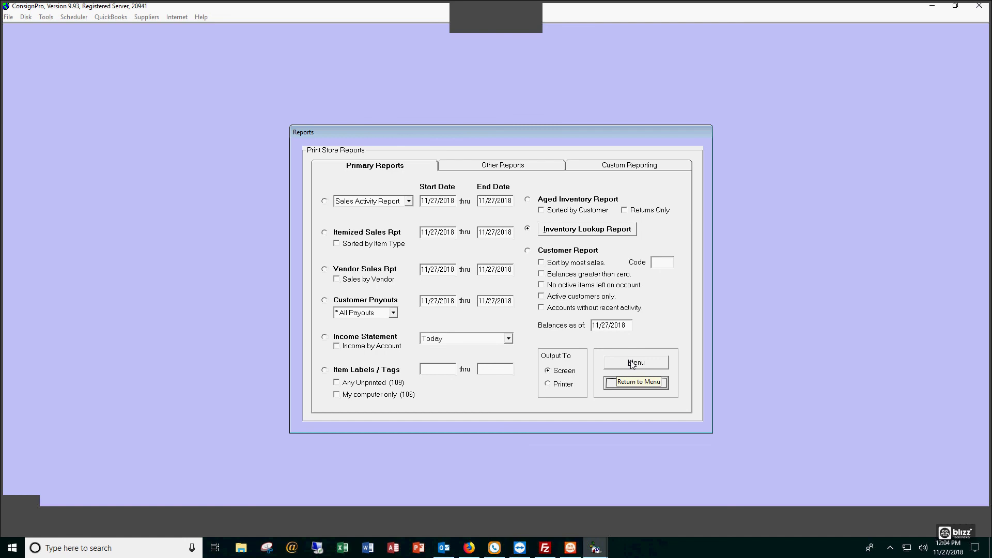
# Step: Open and close the Inventory Lookup criteria, then leave Reports for the main menu
pyautogui.click(558, 233)
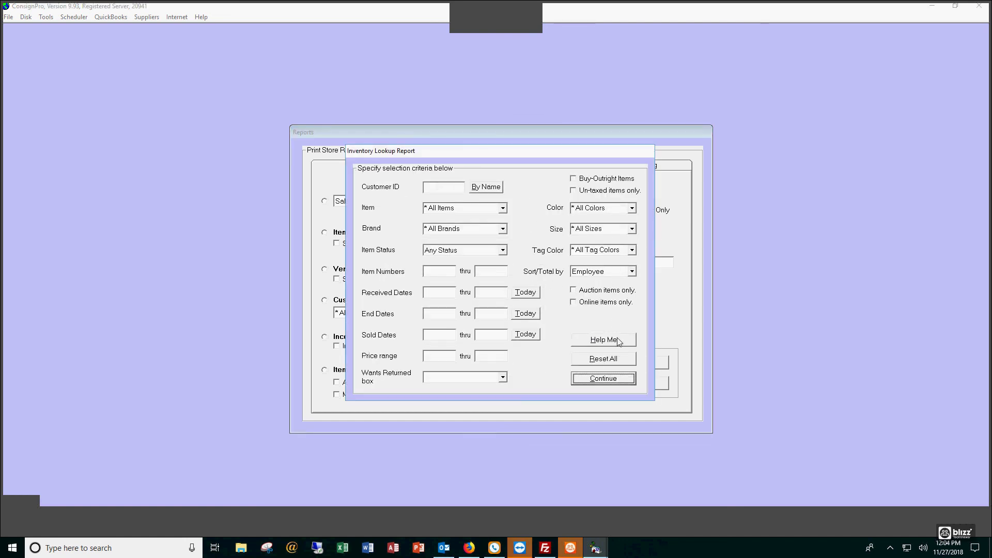
pyautogui.click(620, 380)
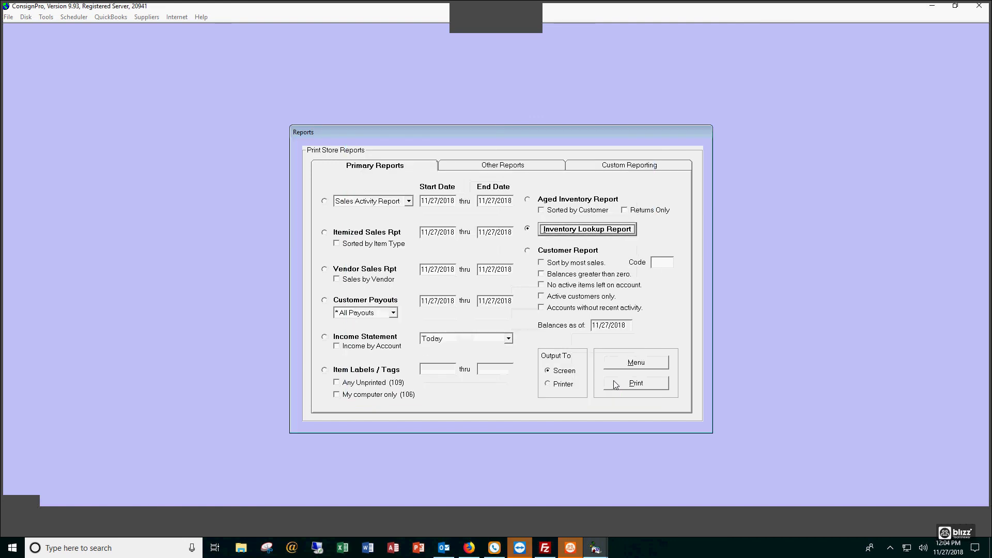
pyautogui.click(626, 363)
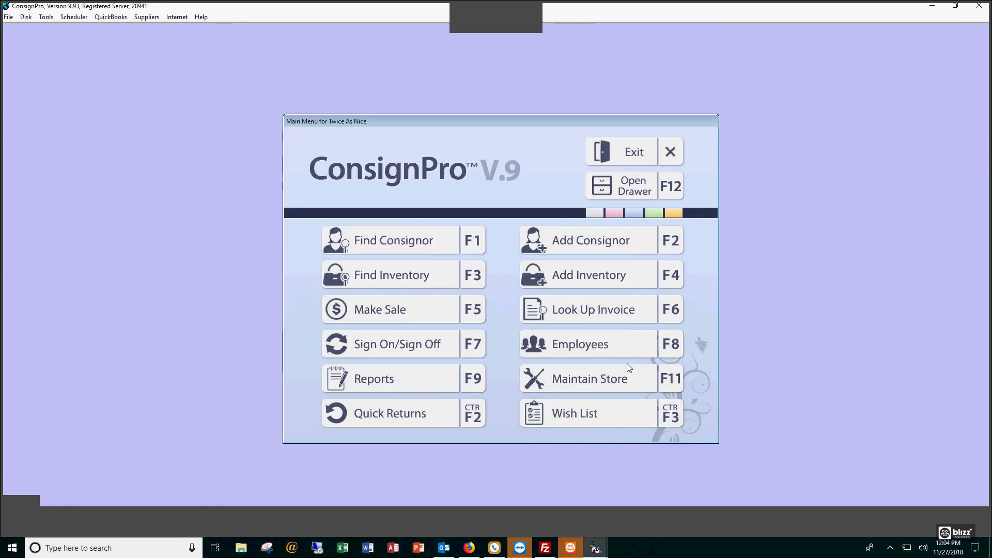